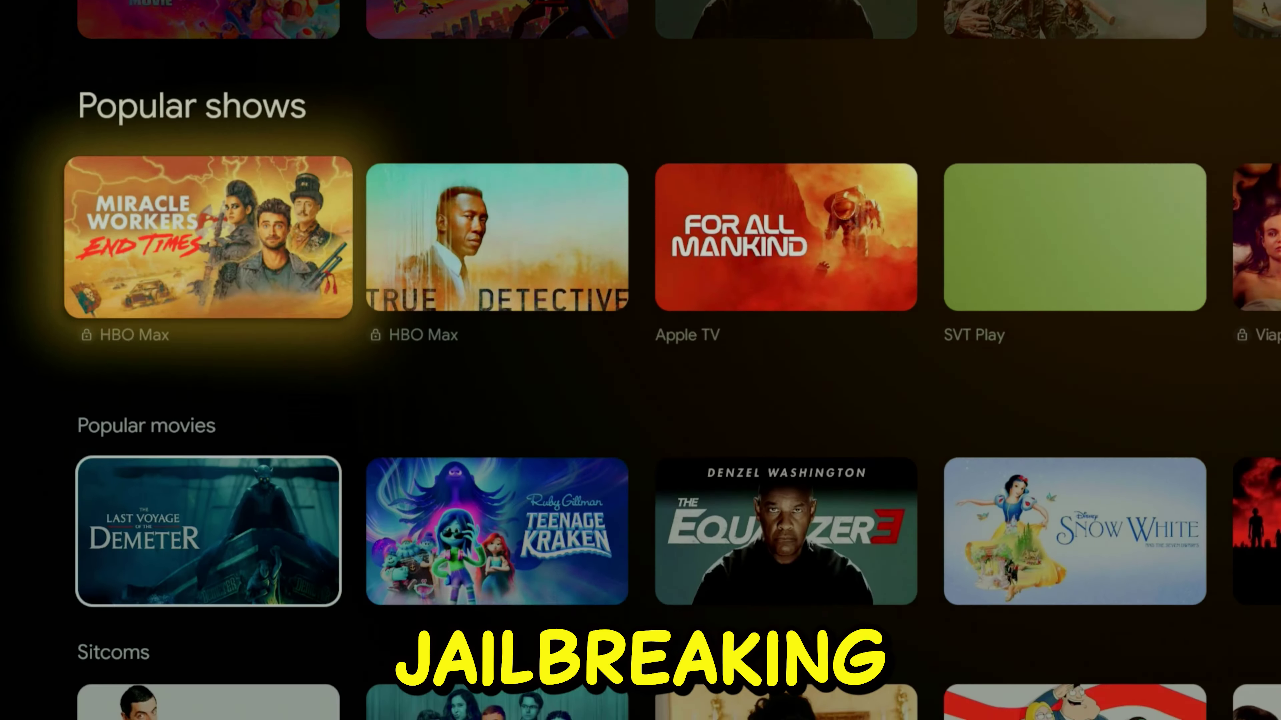
- Browse the home screen rows, including the Adventure action movies and Trending on Google rows
key("Down")
key("Down")
key("Down")
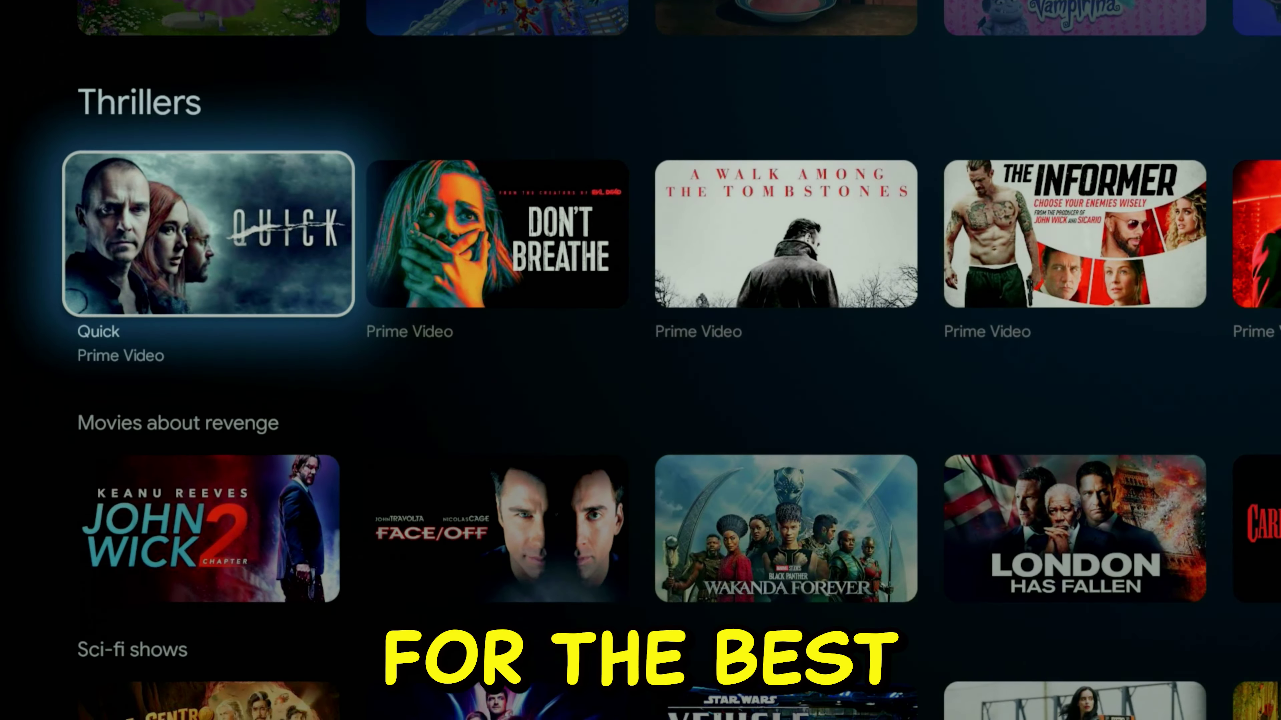
key("Down")
key("Down")
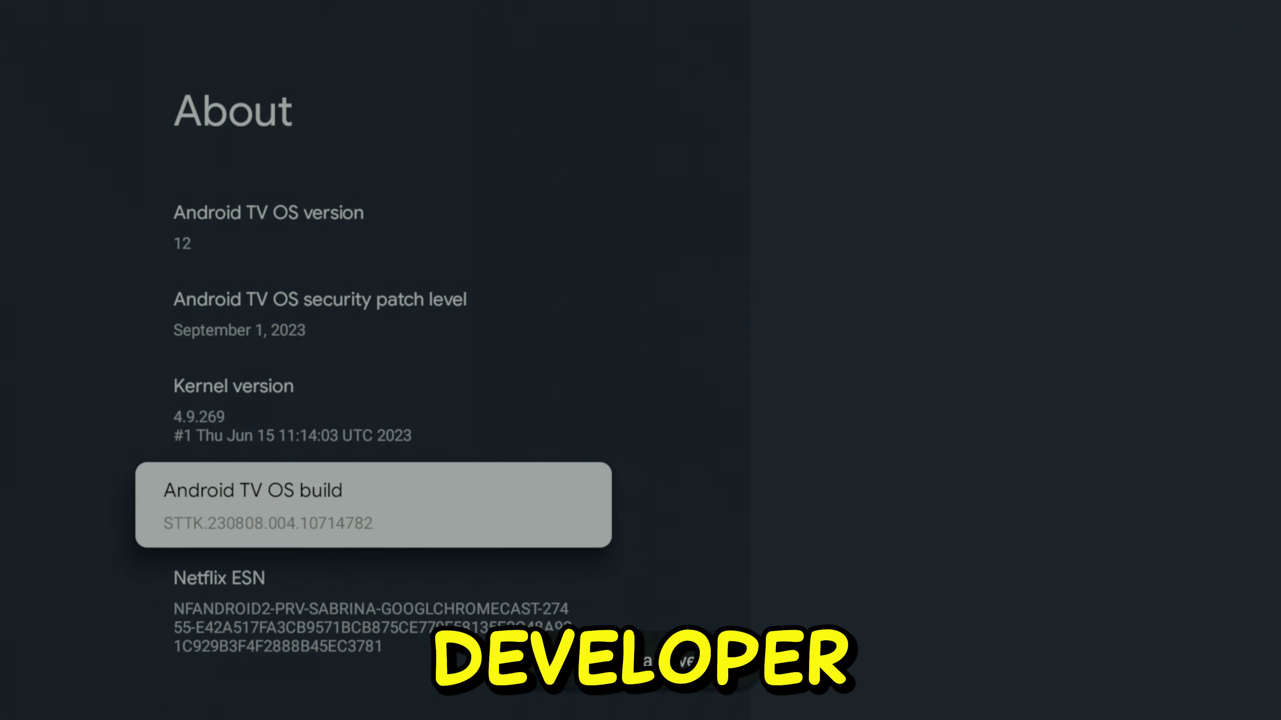
key("Return")
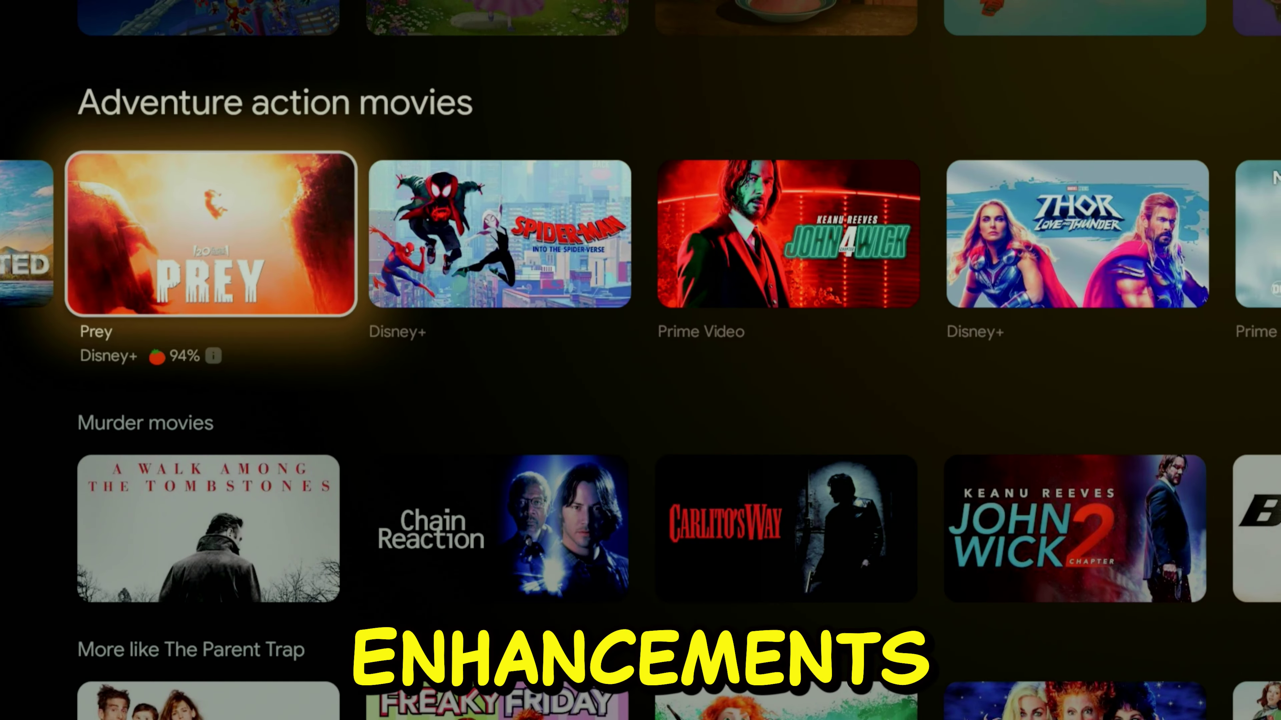
key("Right")
key("Right")
key("Right")
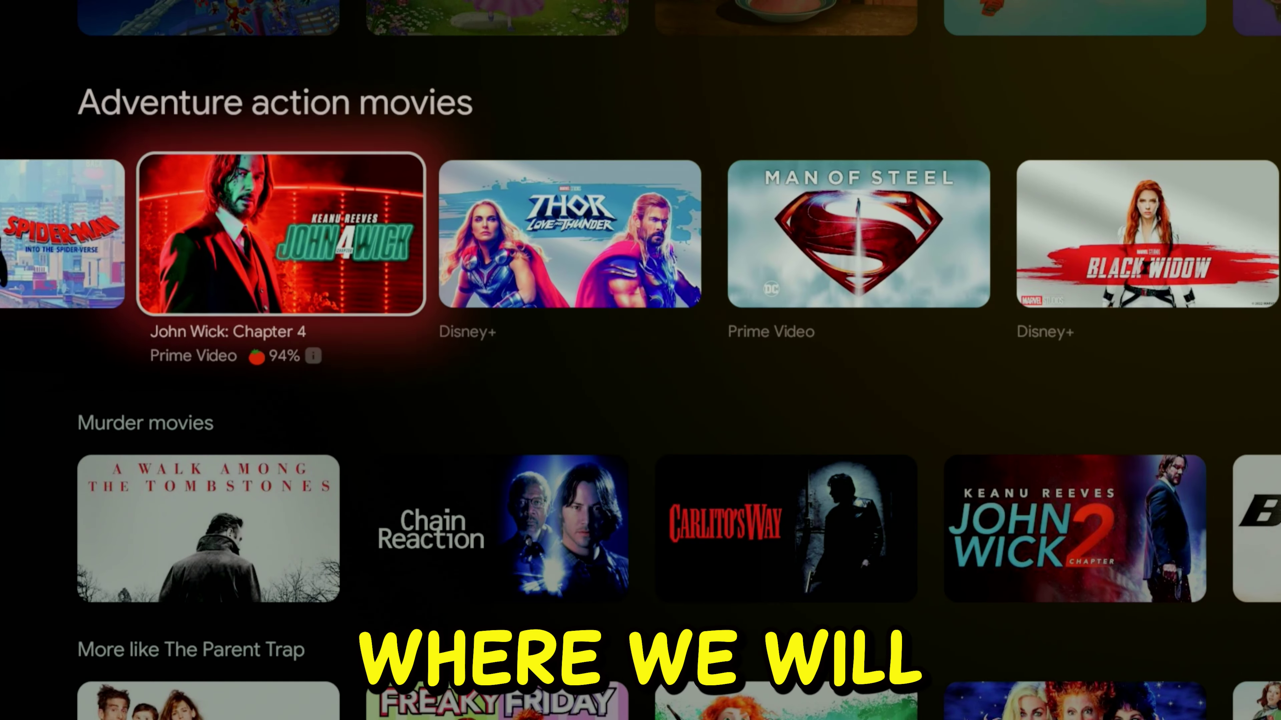
key("Right")
key("Right")
key("Right")
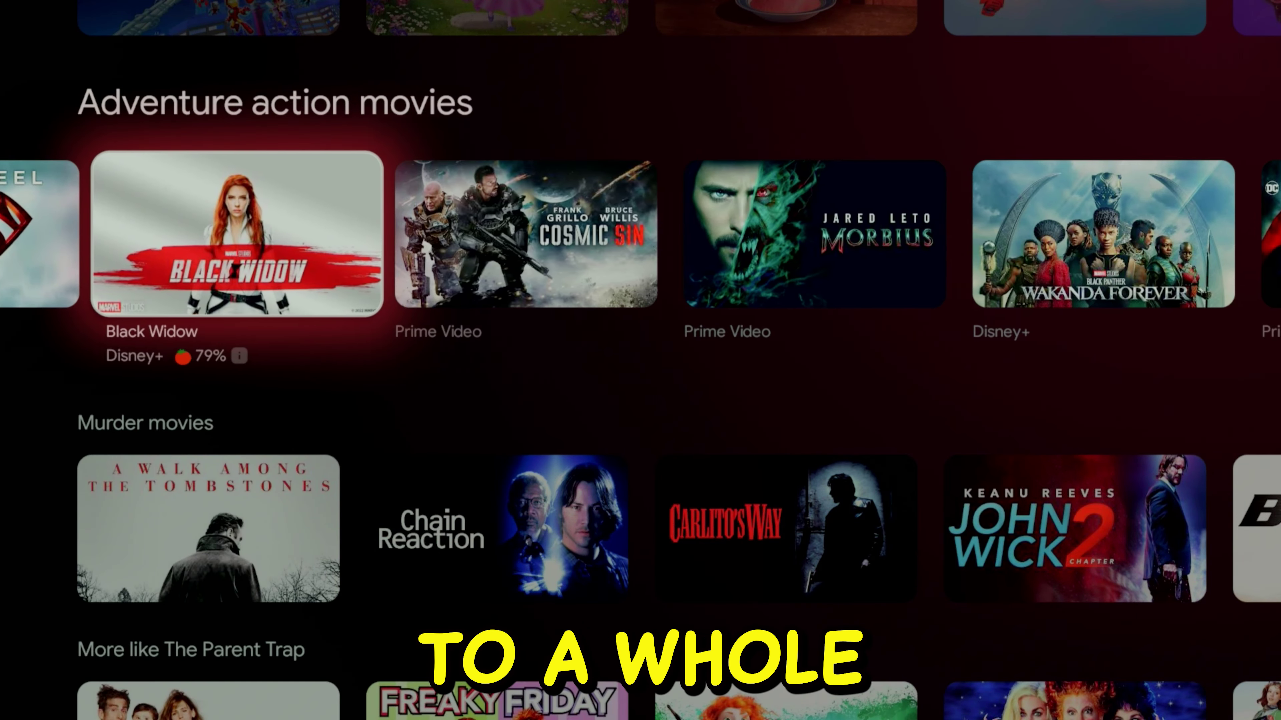
key("Right")
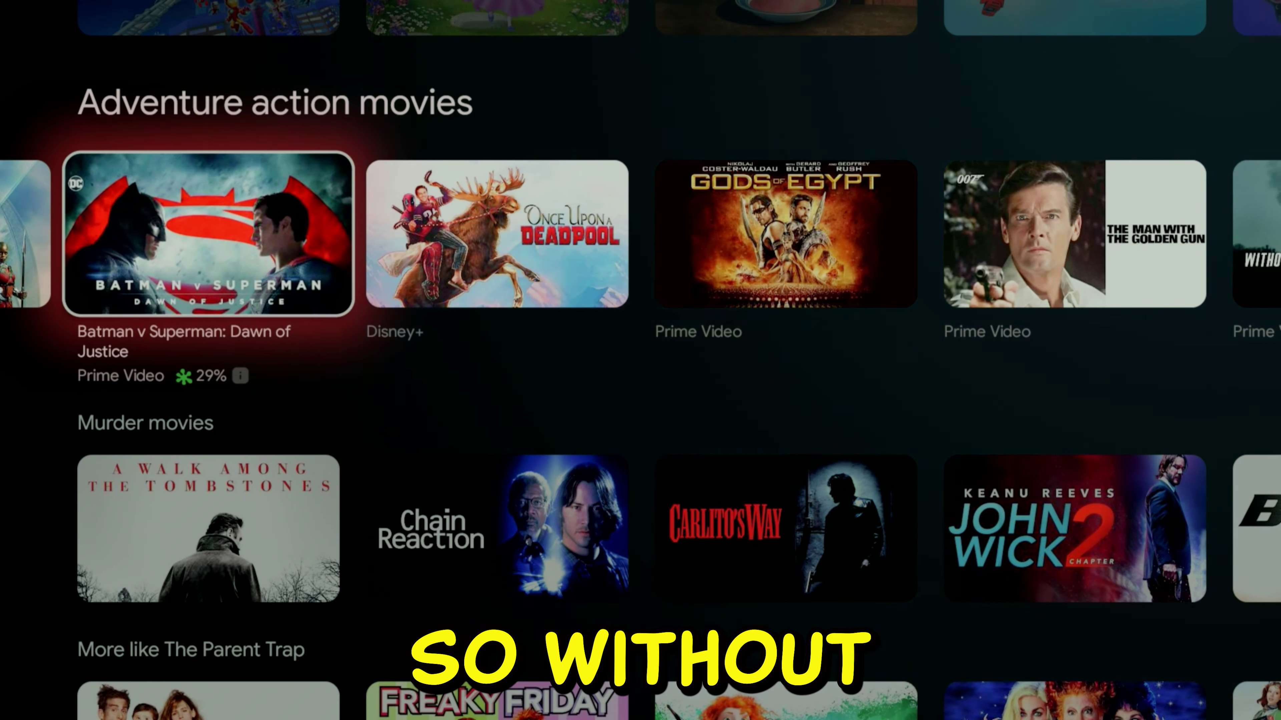
key("Right")
key("Up")
key("Up")
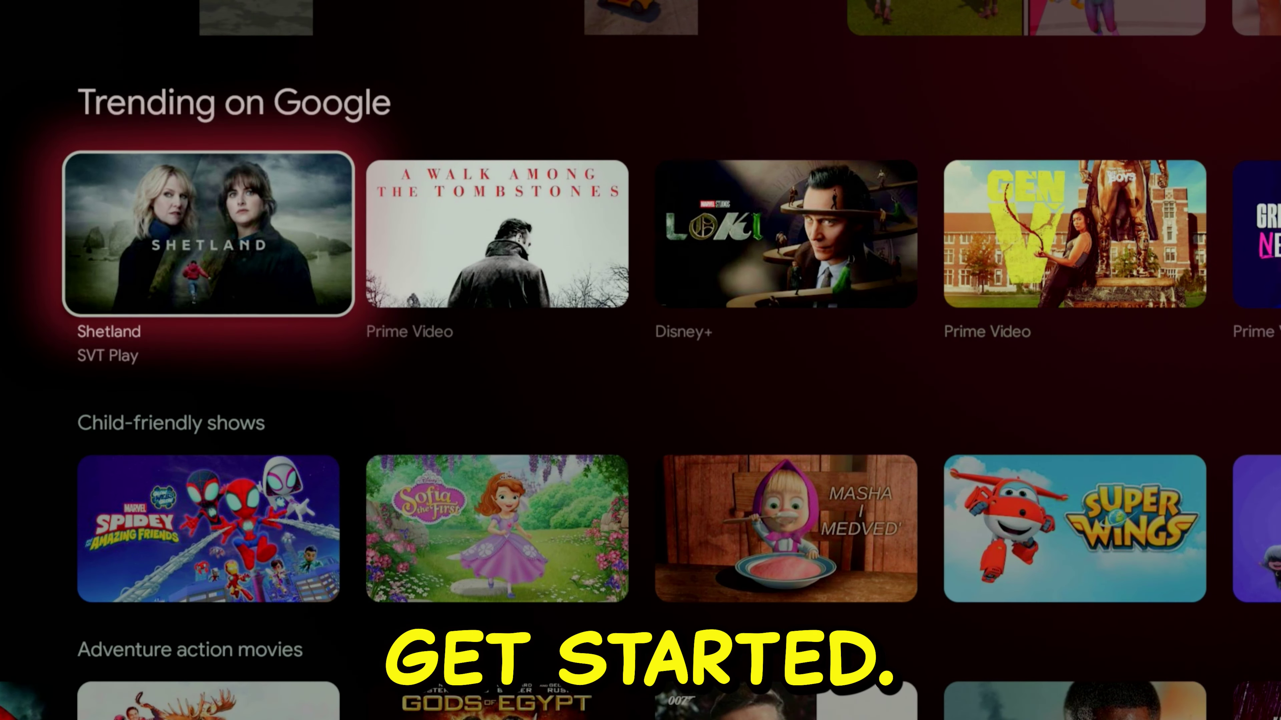
key("Escape")
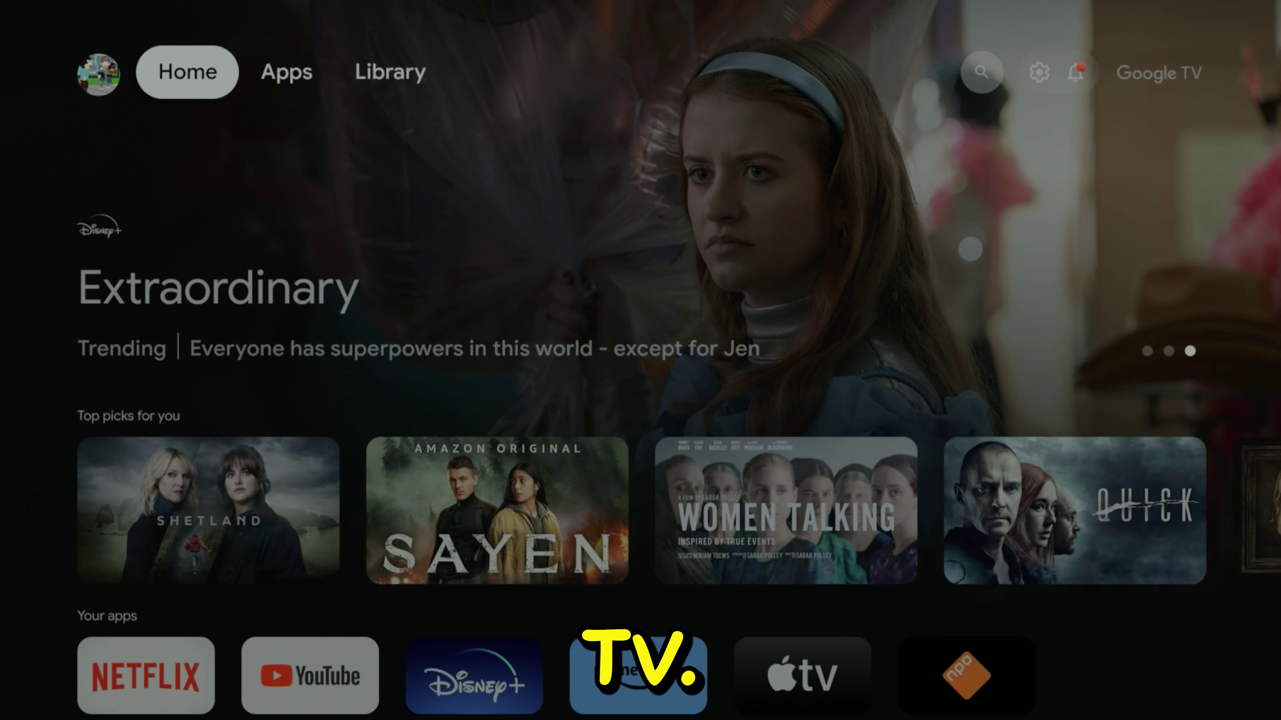
- Open the device Settings from the top bar and go to the System category
key("Right")
key("Right")
key("Right")
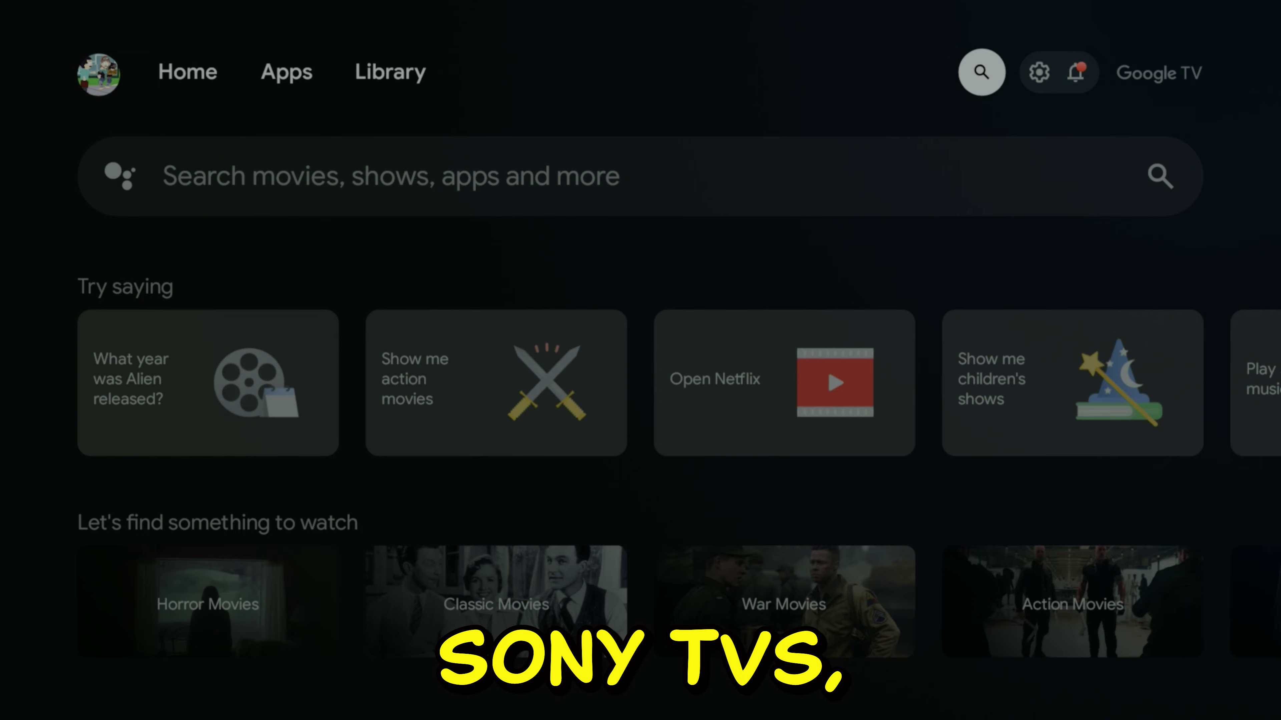
key("Right")
key("Return")
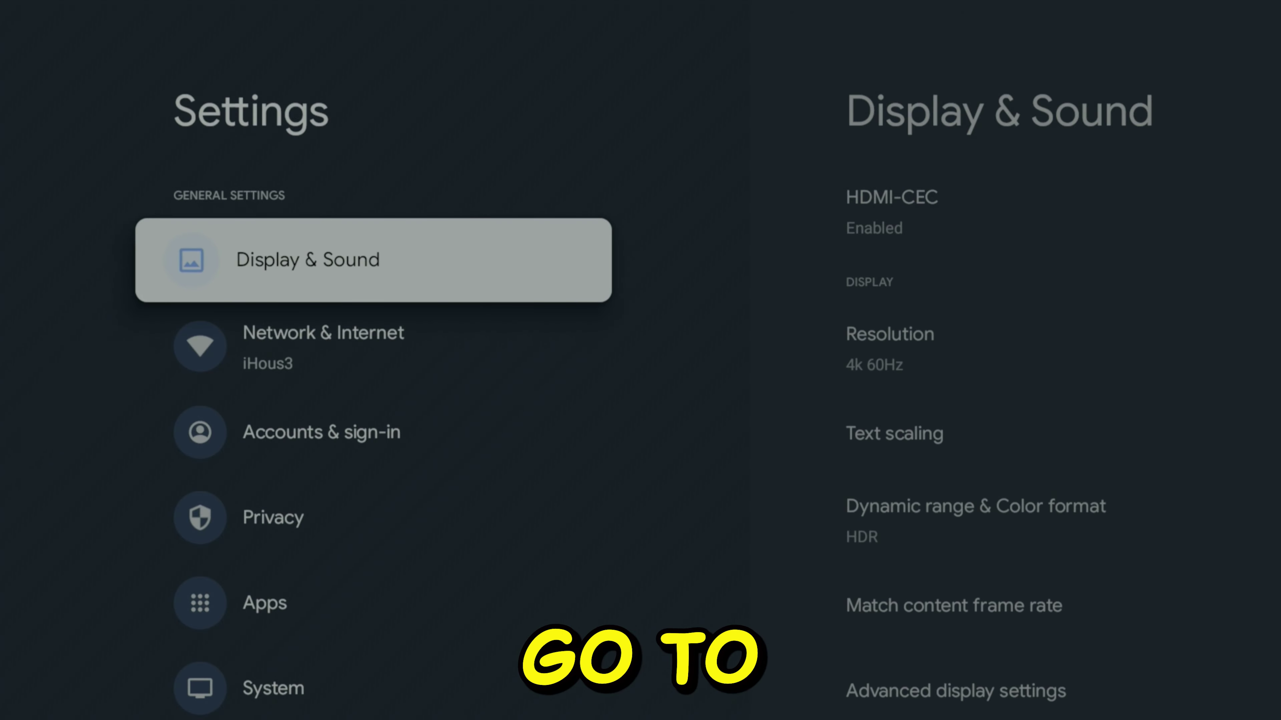
key("Down")
key("Down")
key("Down")
key("Down")
key("Down")
key("Return")
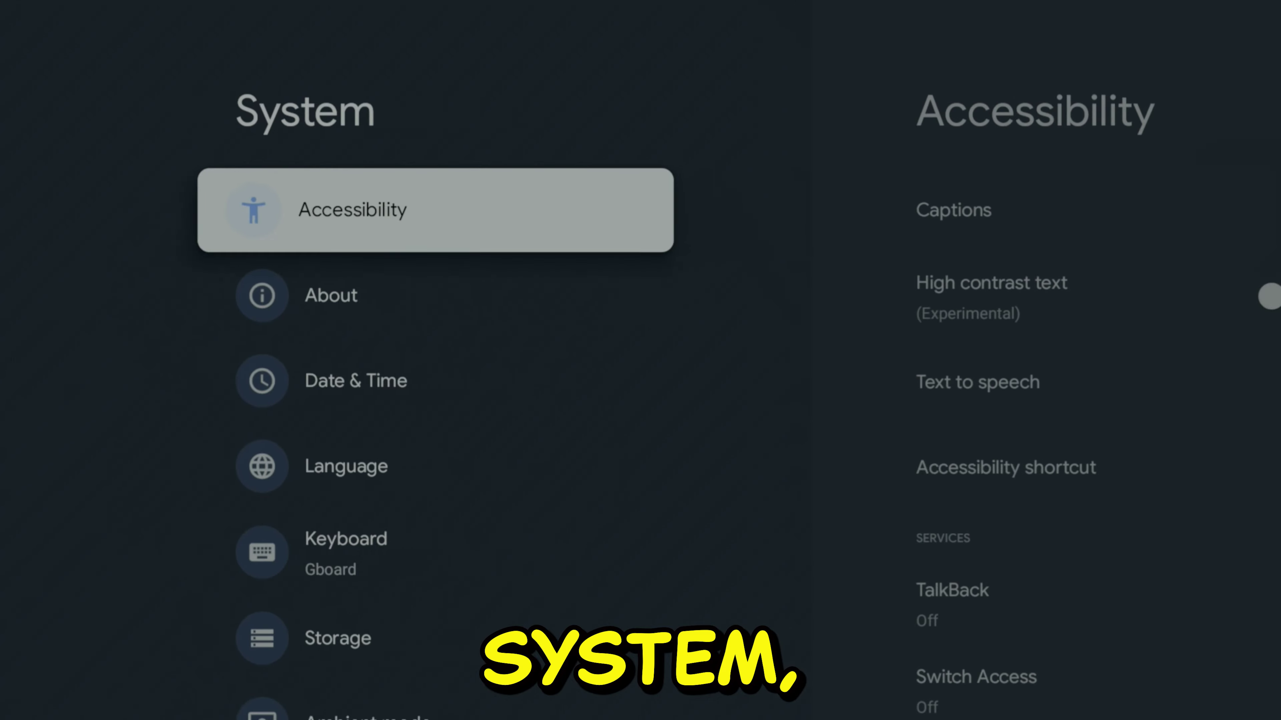
key("Down")
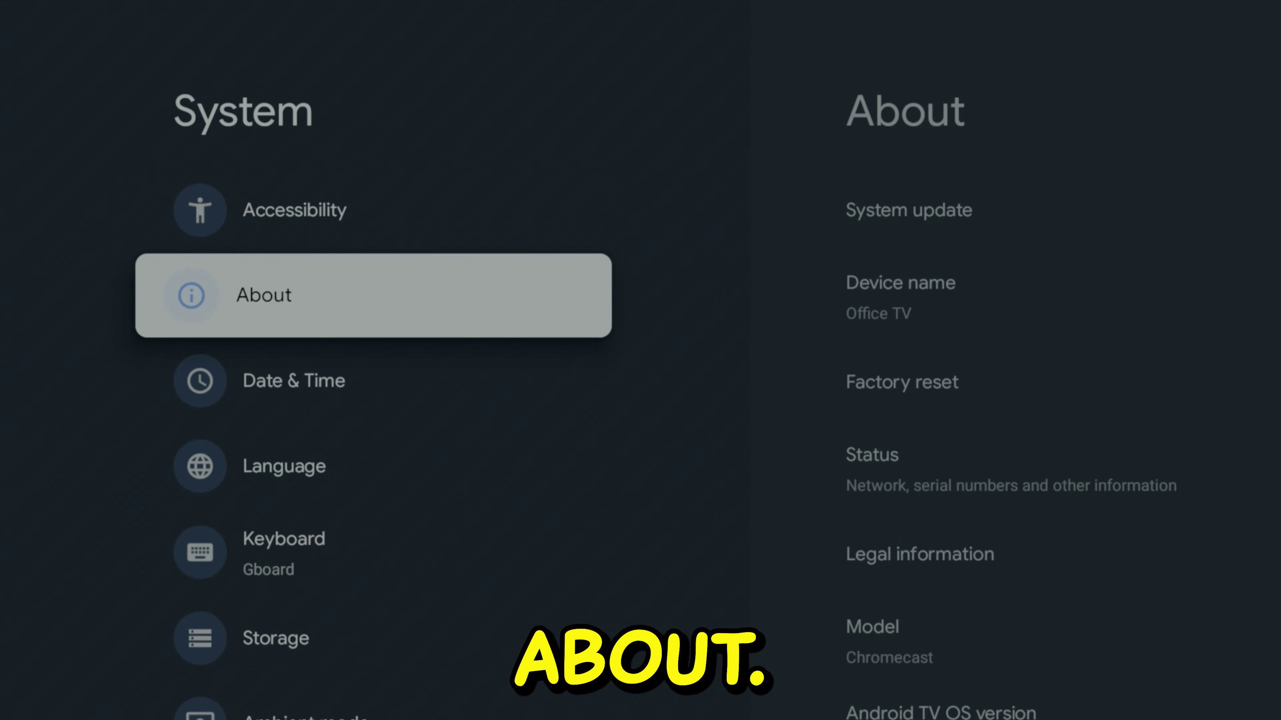
- Under About, repeatedly select Android TV OS build to unlock developer mode
key("Return")
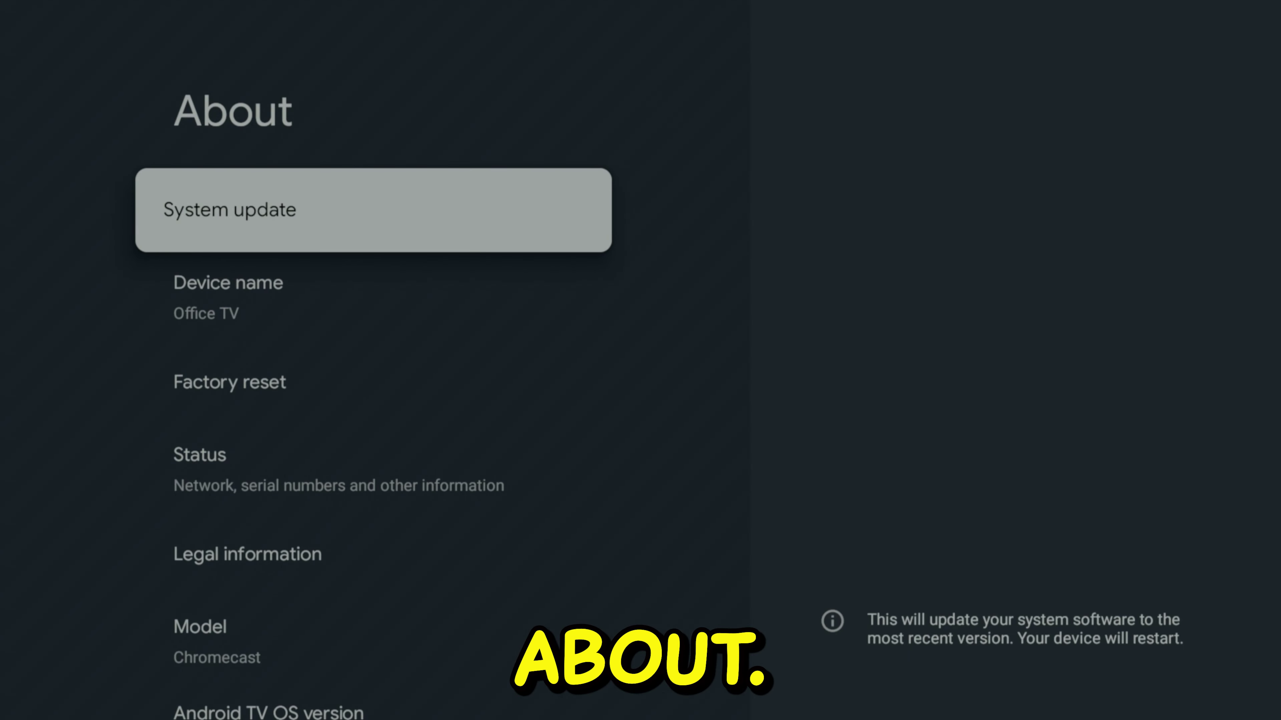
key("Down")
key("Down")
key("Down")
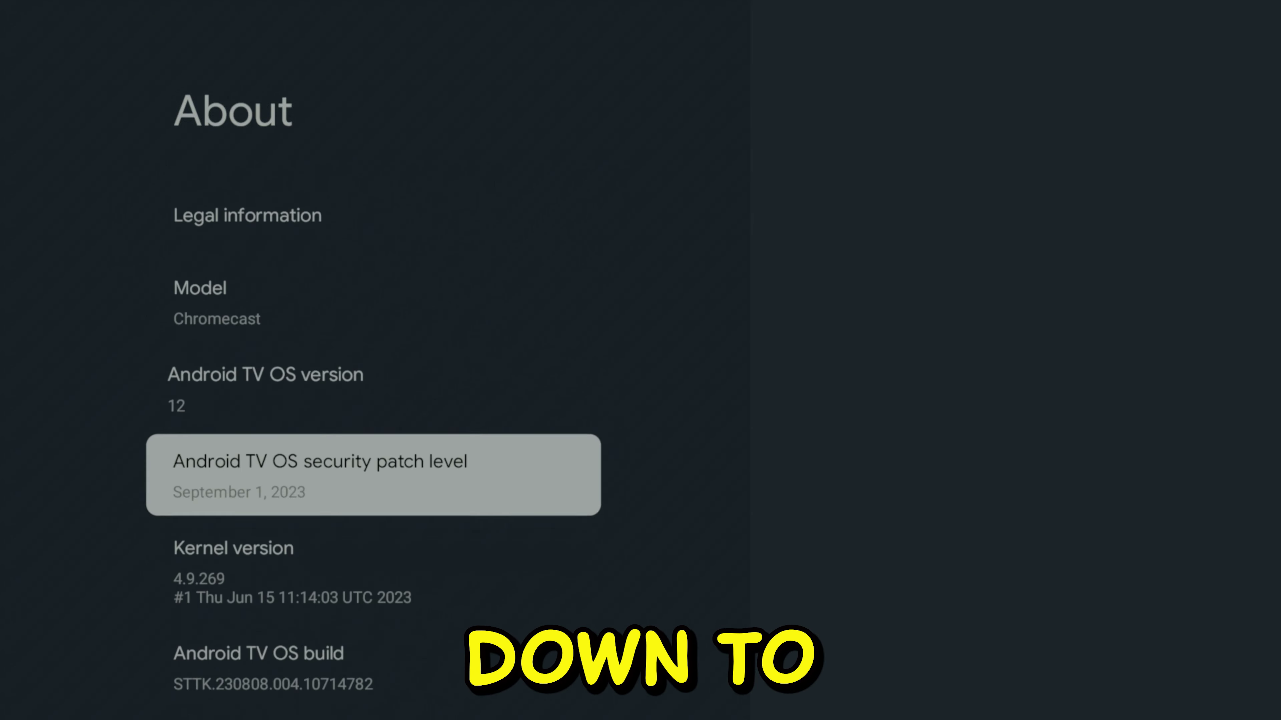
key("Down")
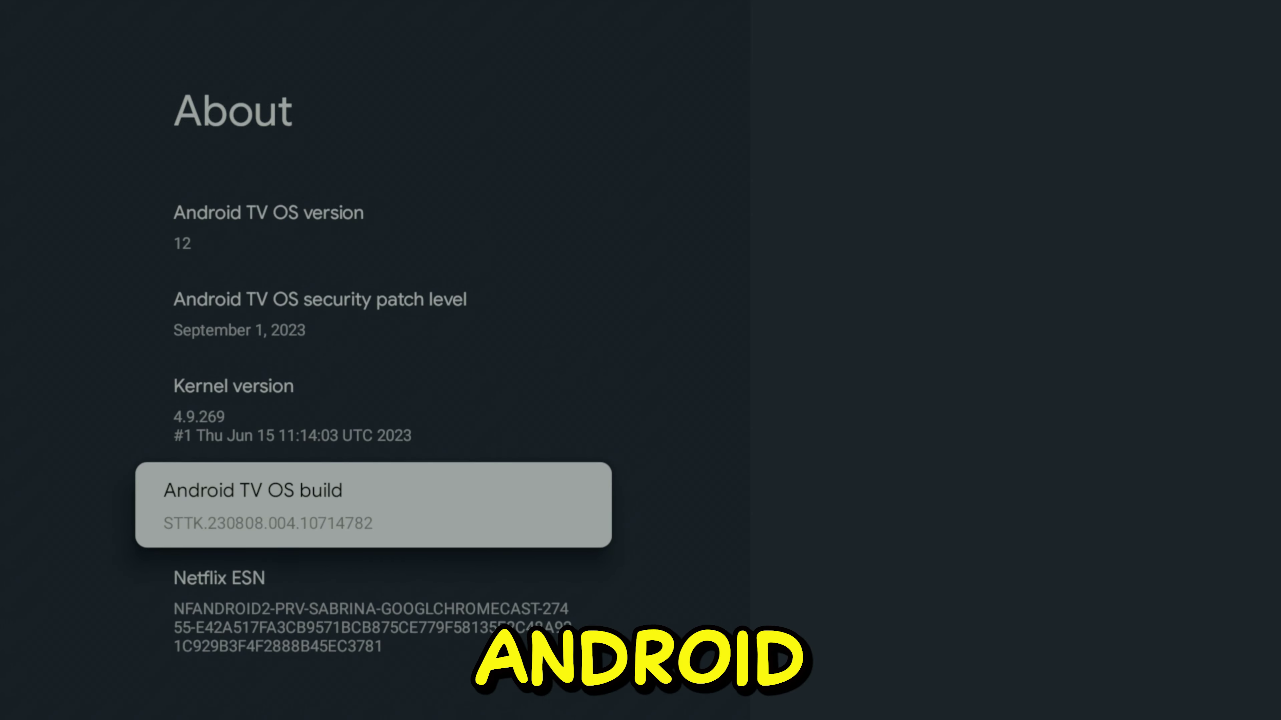
key("Return")
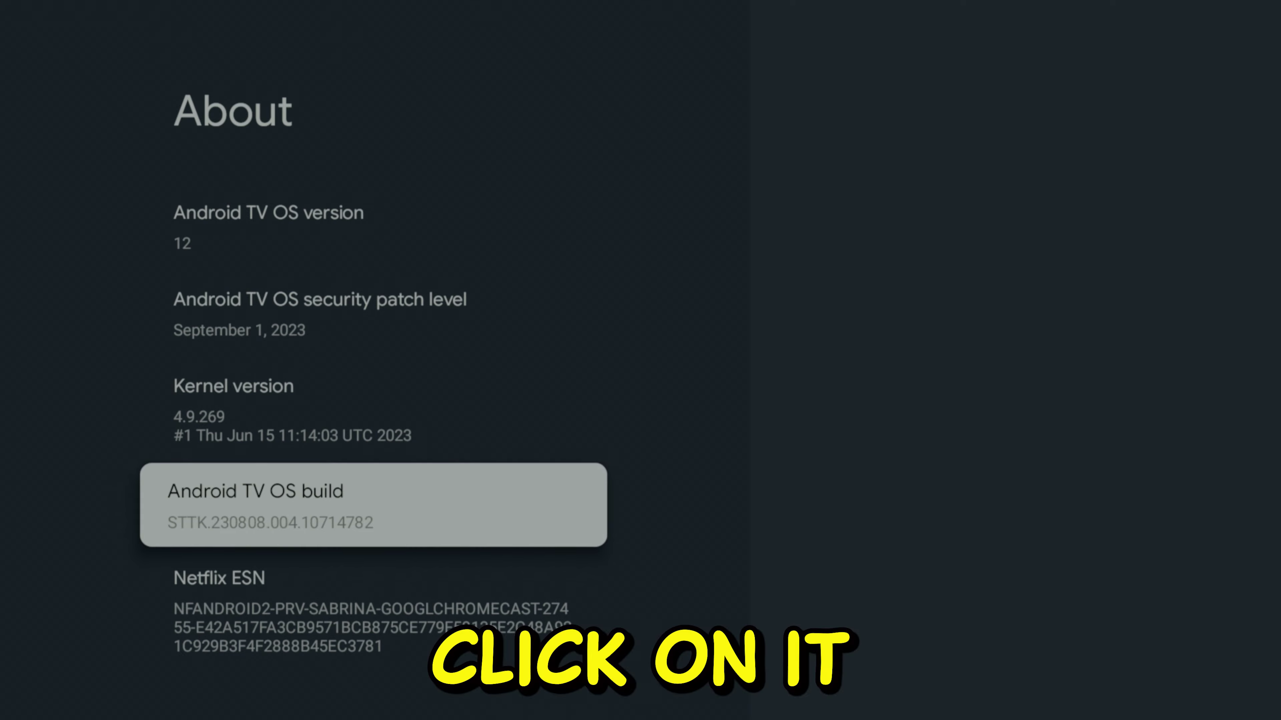
key("Return")
key("Return")
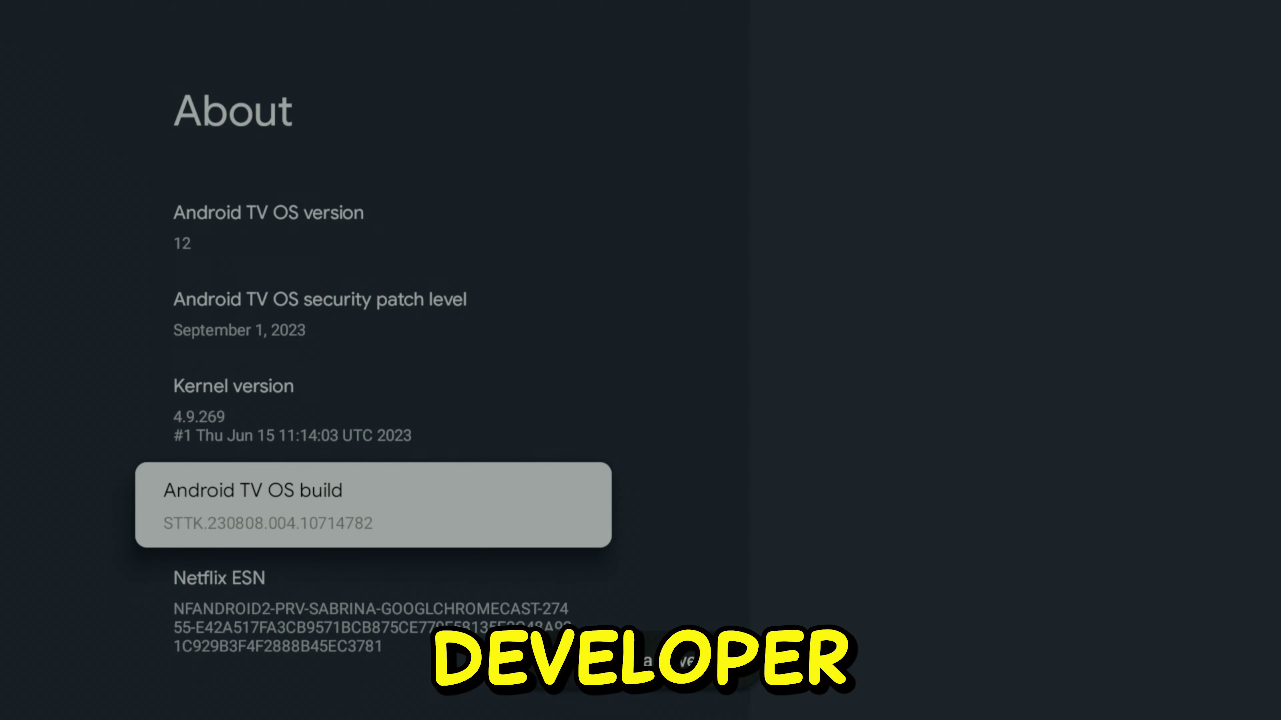
- Back in System, open Developer options and switch them on
key("Escape")
key("Down")
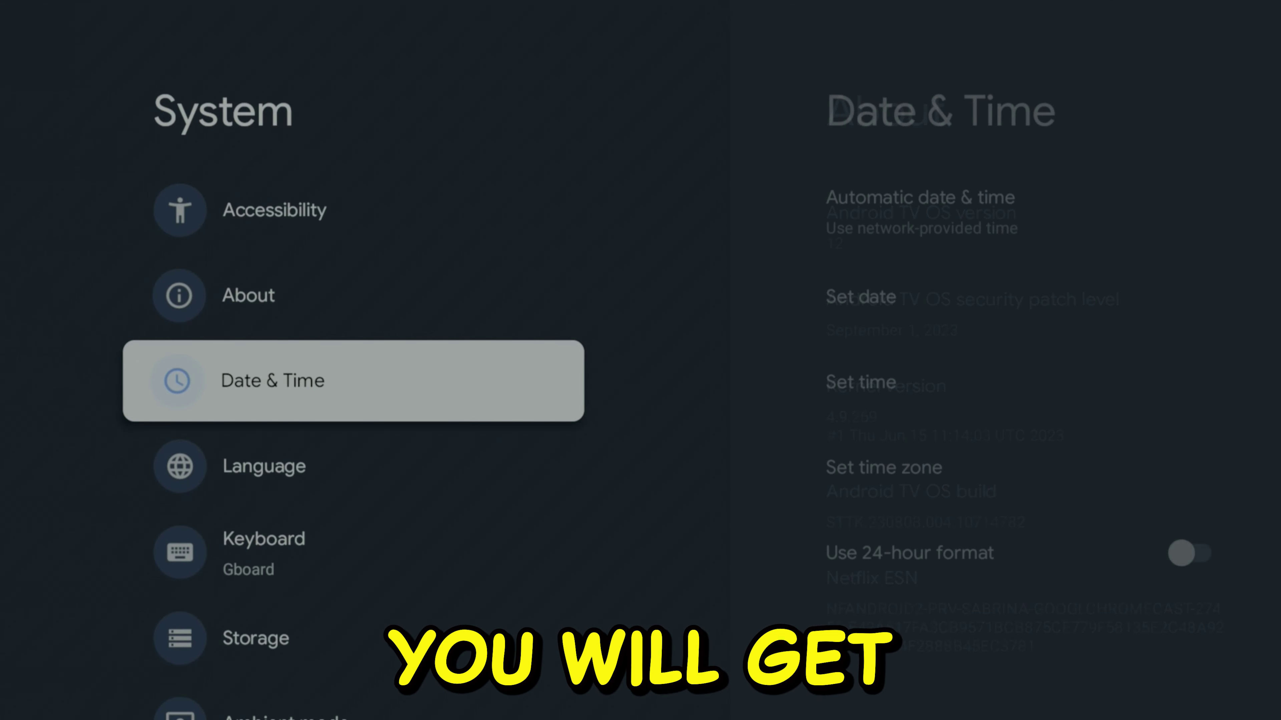
key("Down")
key("Down")
key("Down")
key("Up")
key("Up")
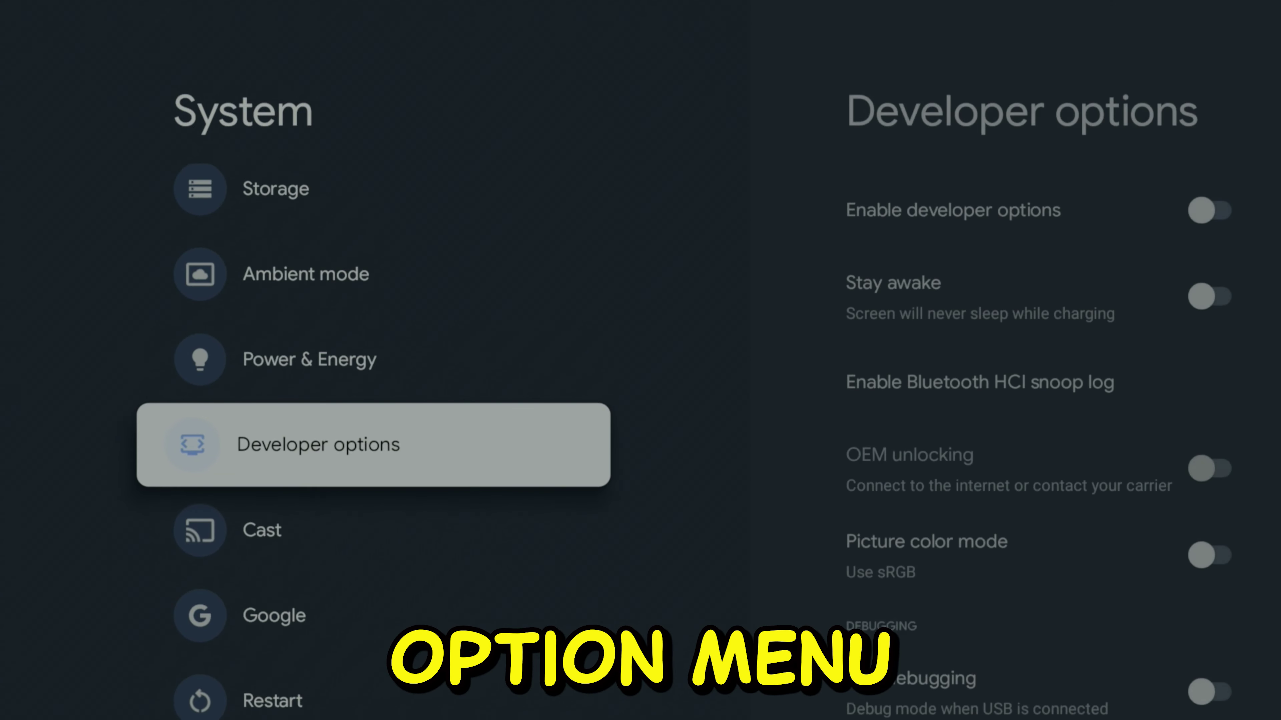
key("Return")
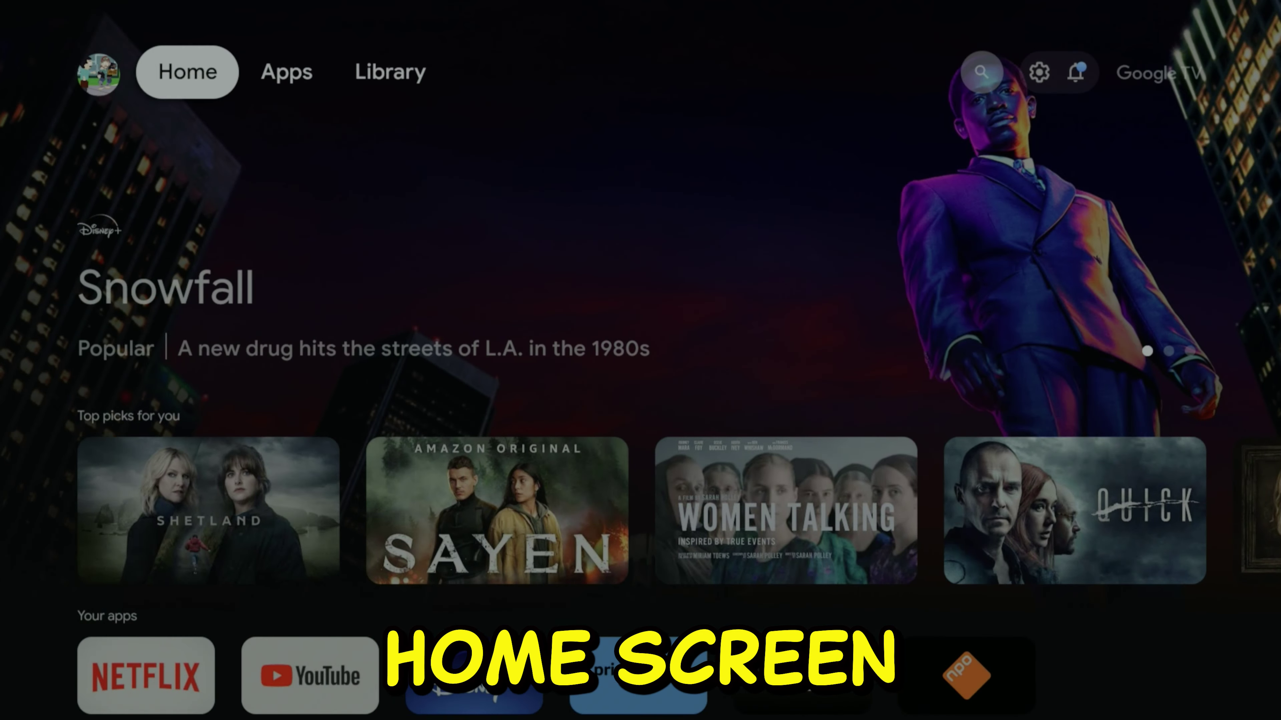
- From the Apps page, search for 'downloader' with the on-screen keyboard
key("Right")
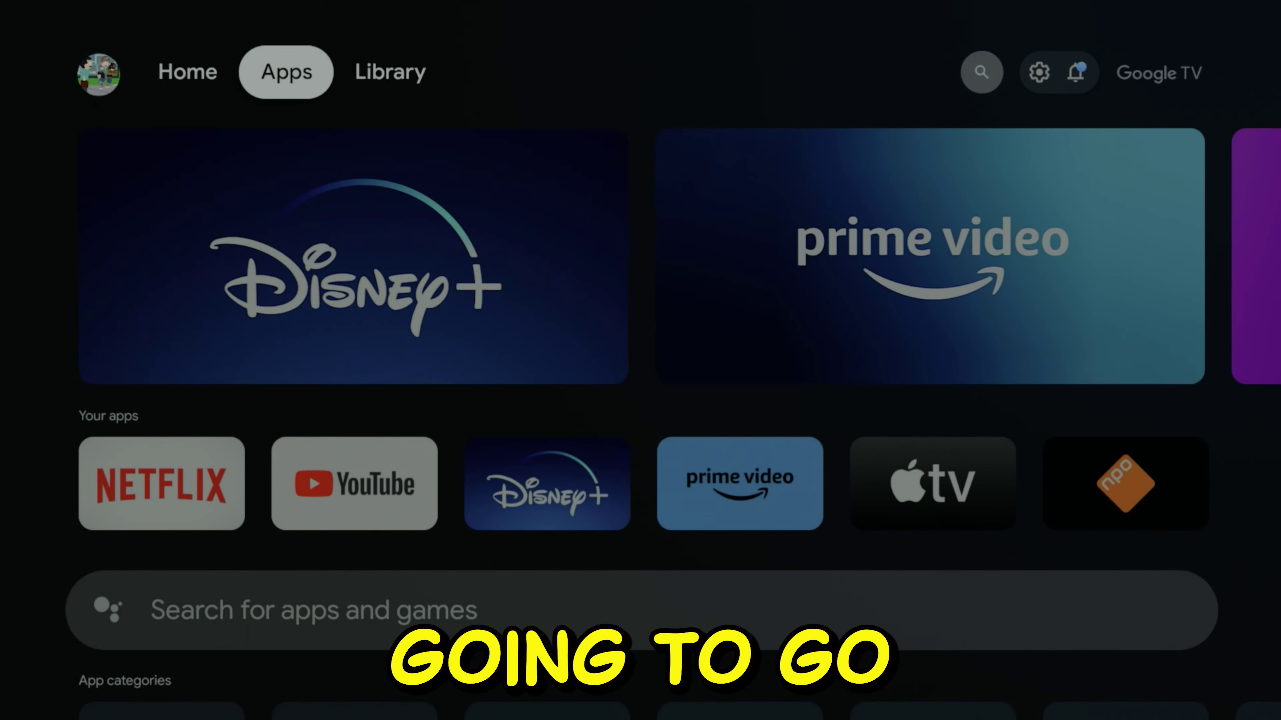
key("Down")
key("Down")
key("Down")
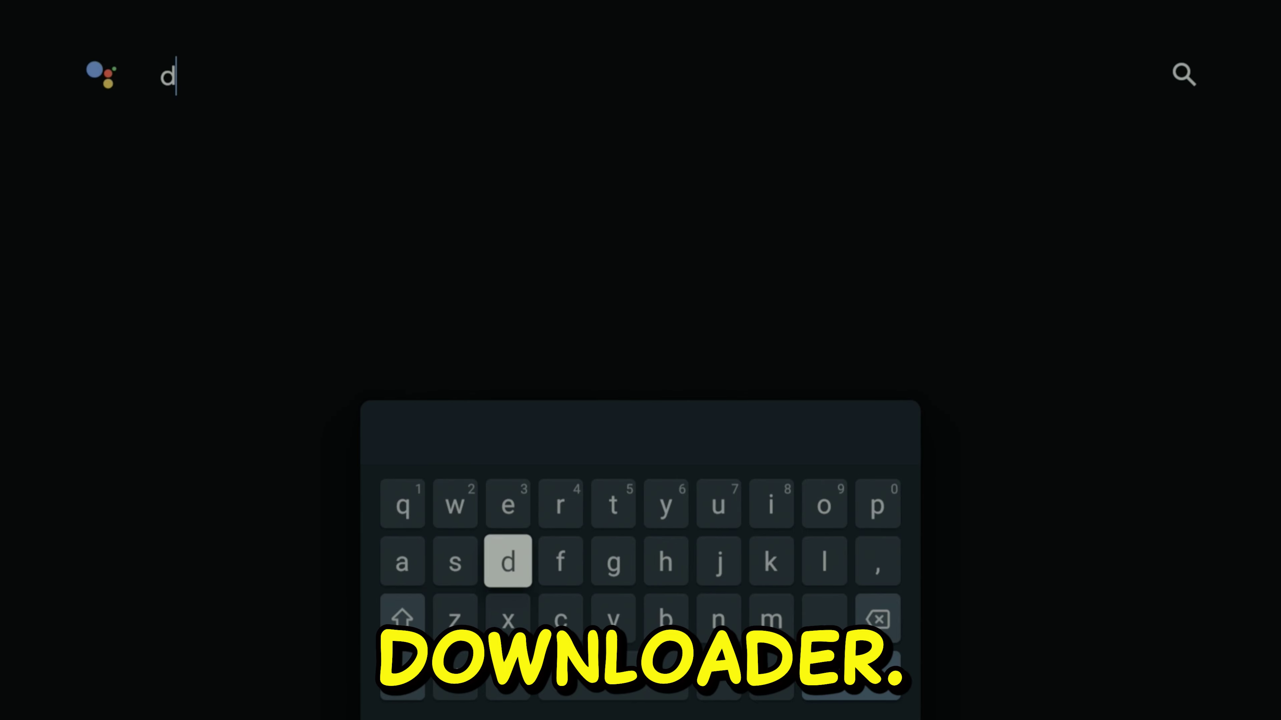
type("ownloader")
key("Down")
key("Down")
key("Right")
key("Right")
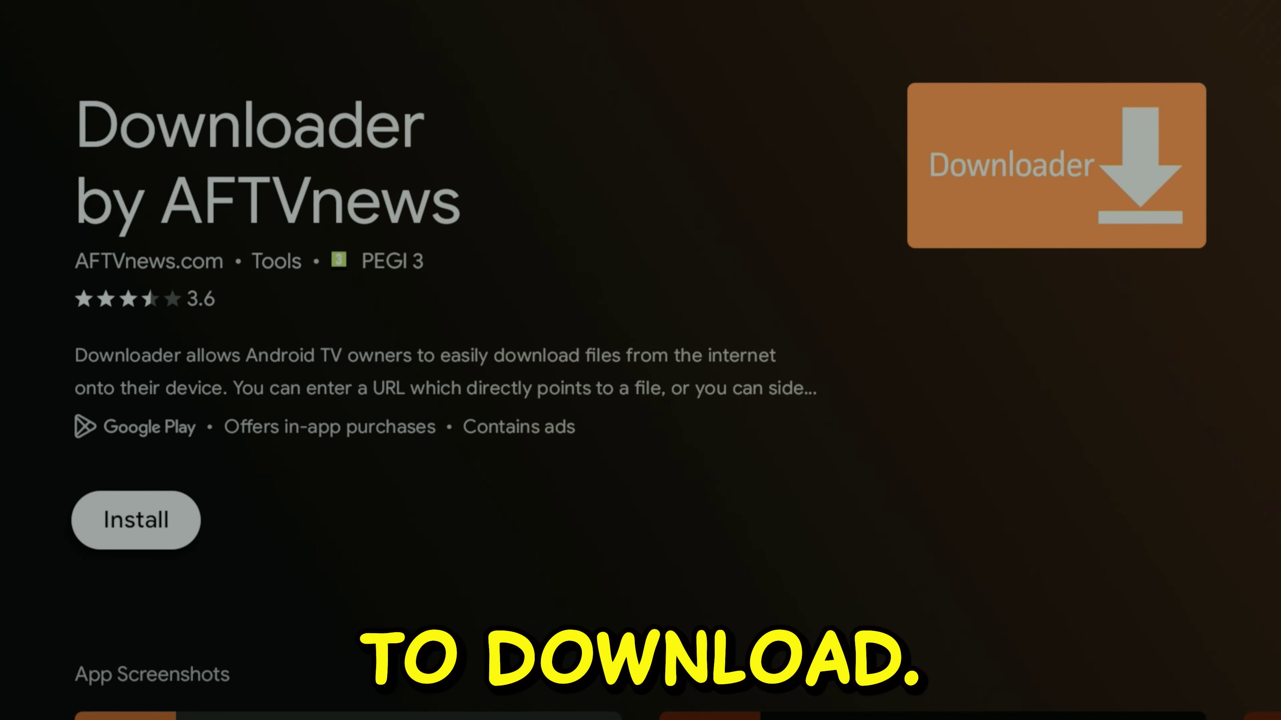
- Install Downloader by AFTVnews and launch it
key("Return")
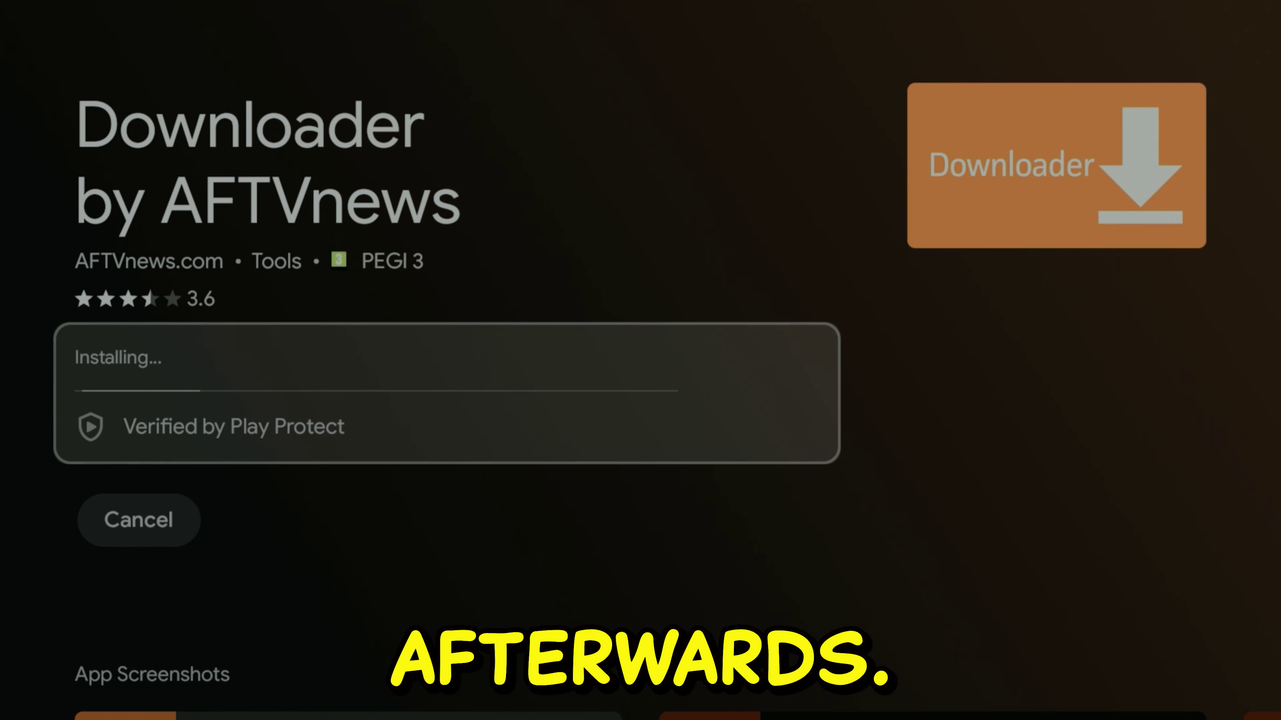
key("Down")
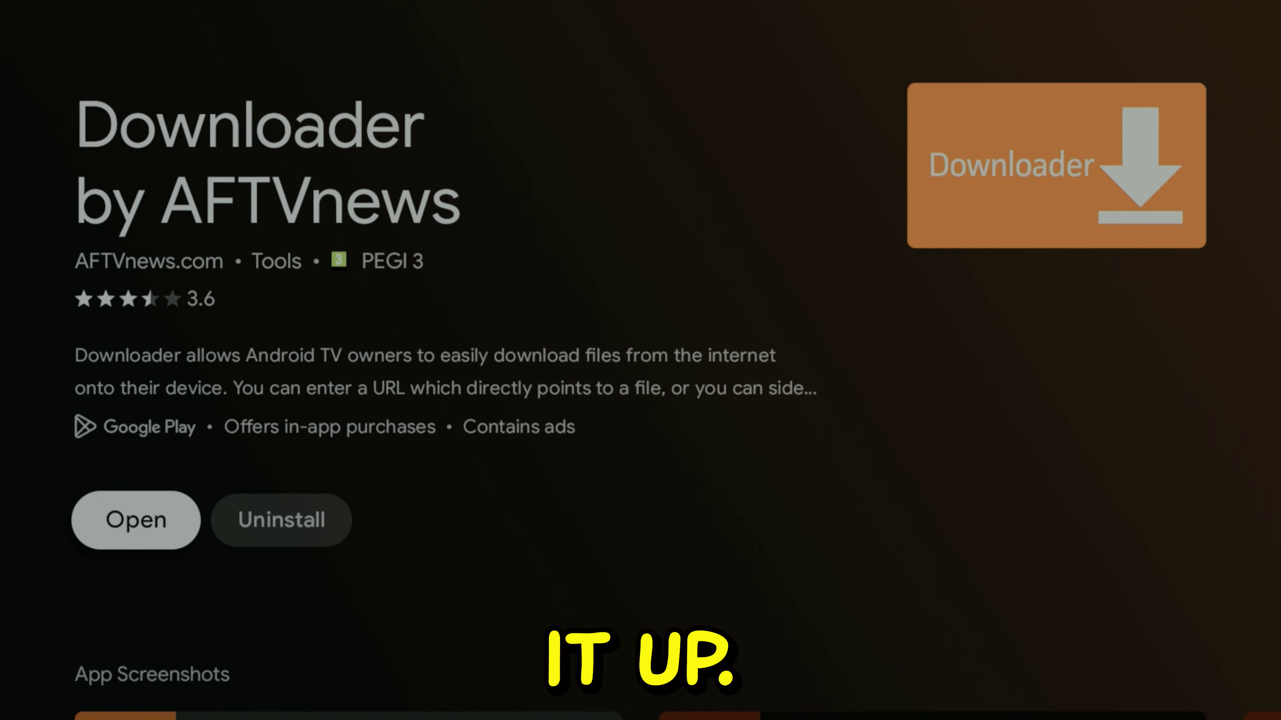
key("Return")
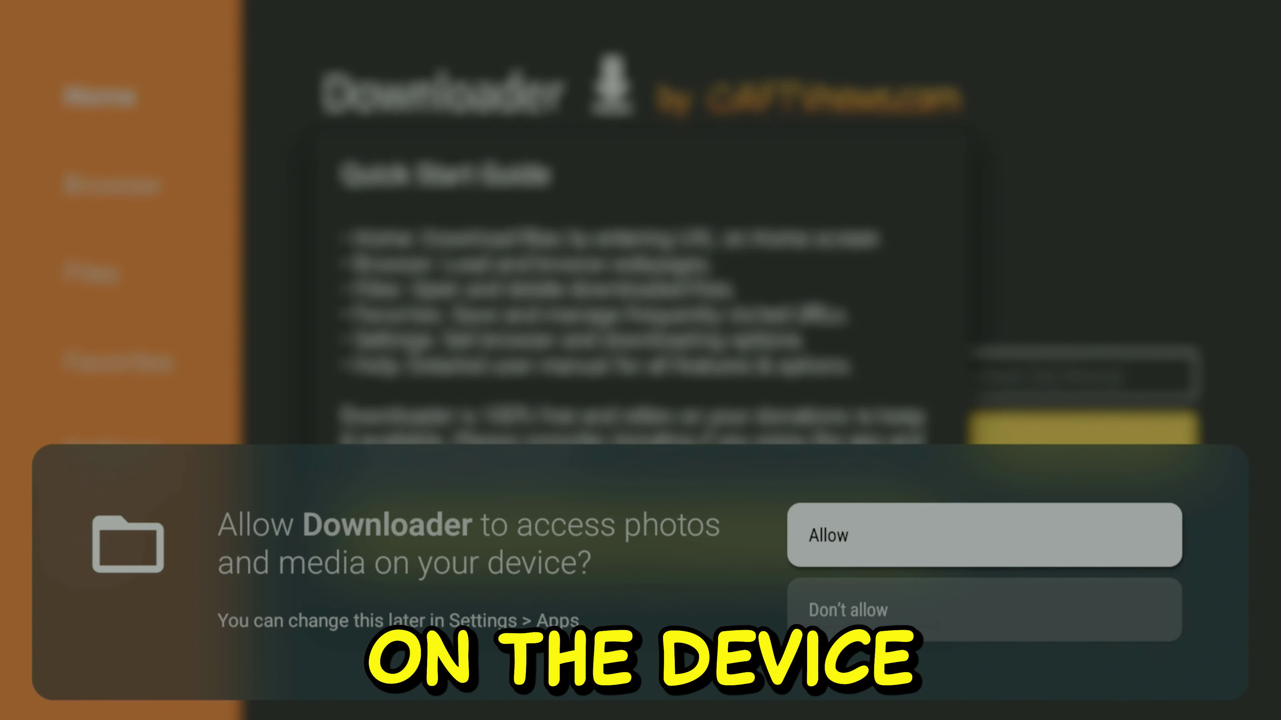
- Allow Downloader media access, dismiss the Quick Start Guide, and select the URL field
key("Return")
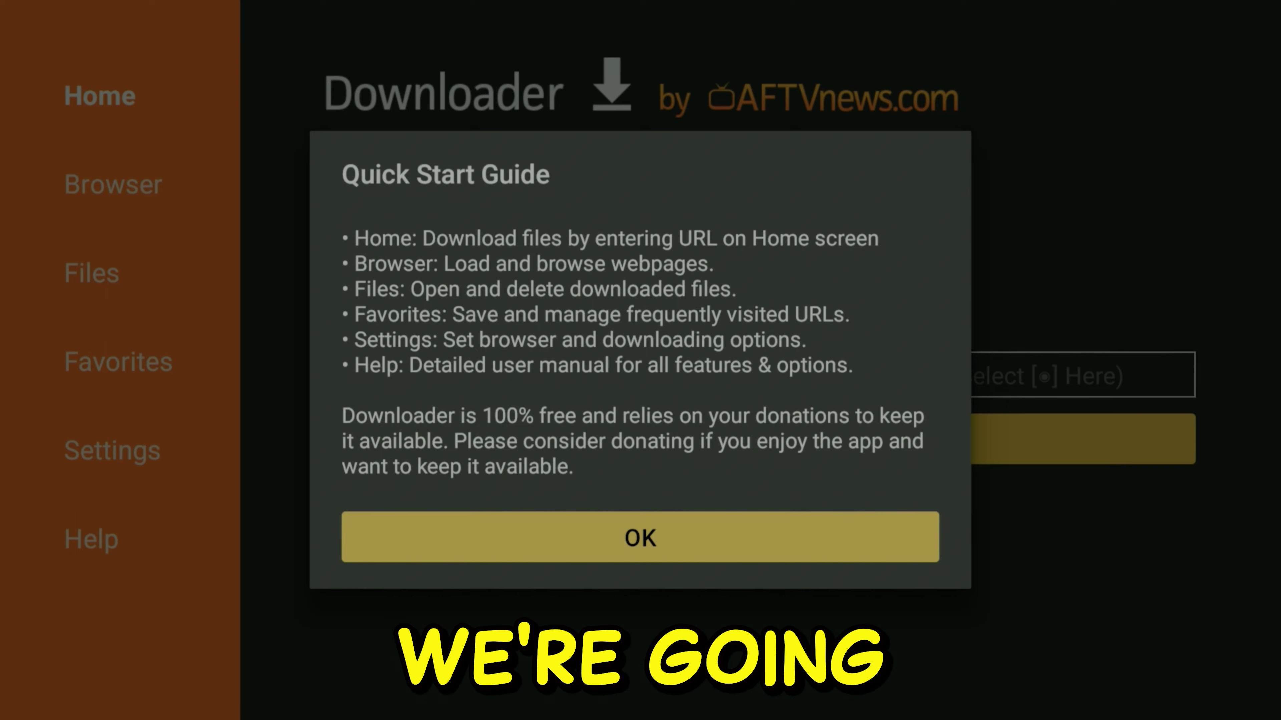
key("Return")
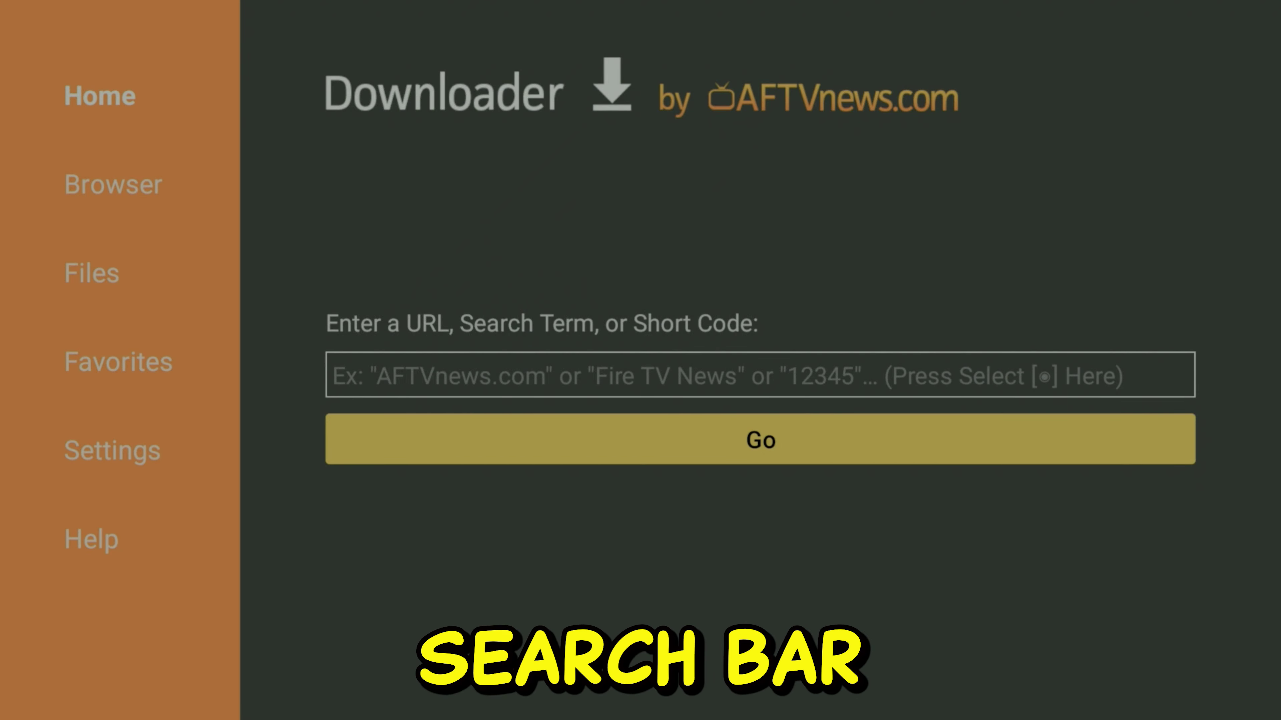
left_click(759, 374)
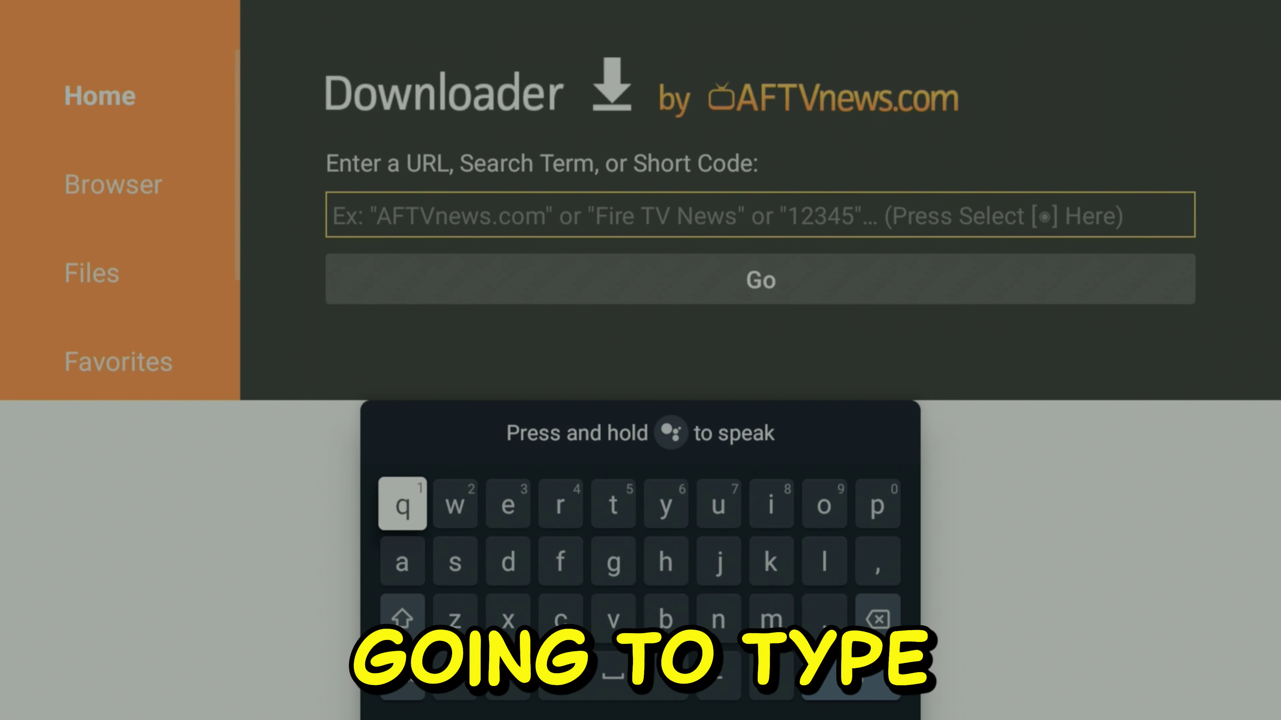
key("Down")
key("Down")
key("Down")
key("Return")
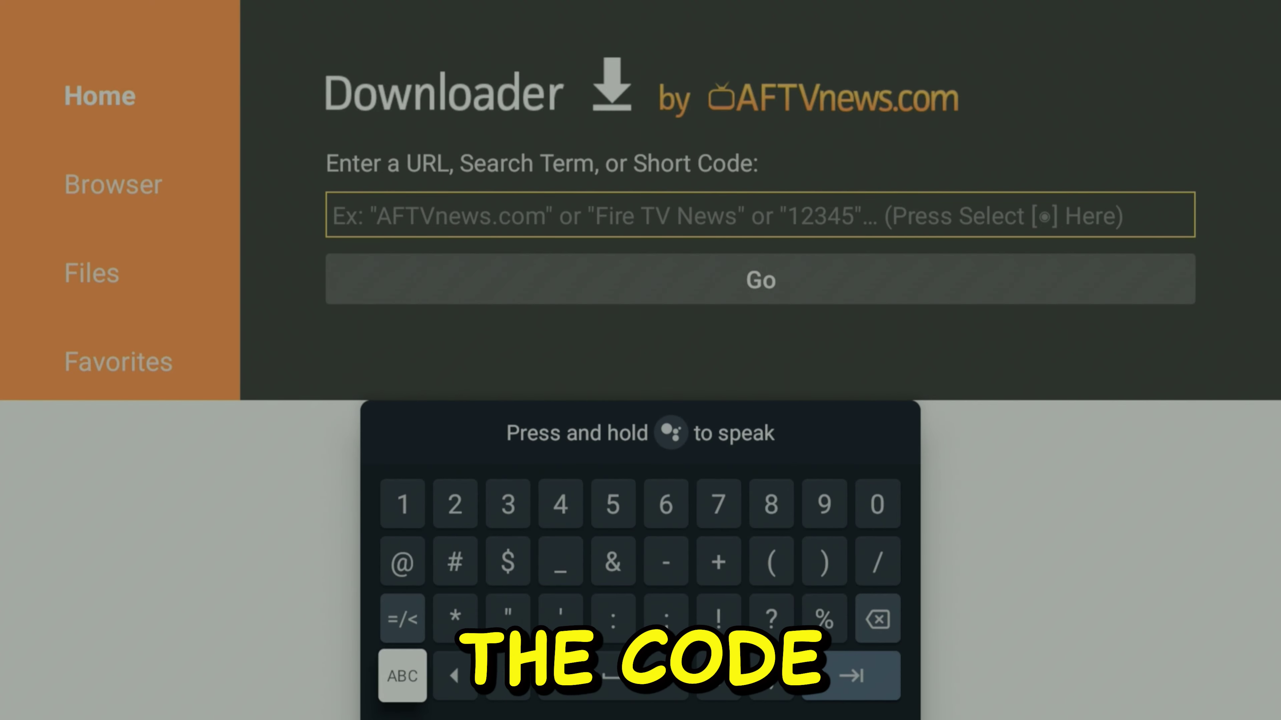
key("Right")
key("Up")
key("Up")
key("Return")
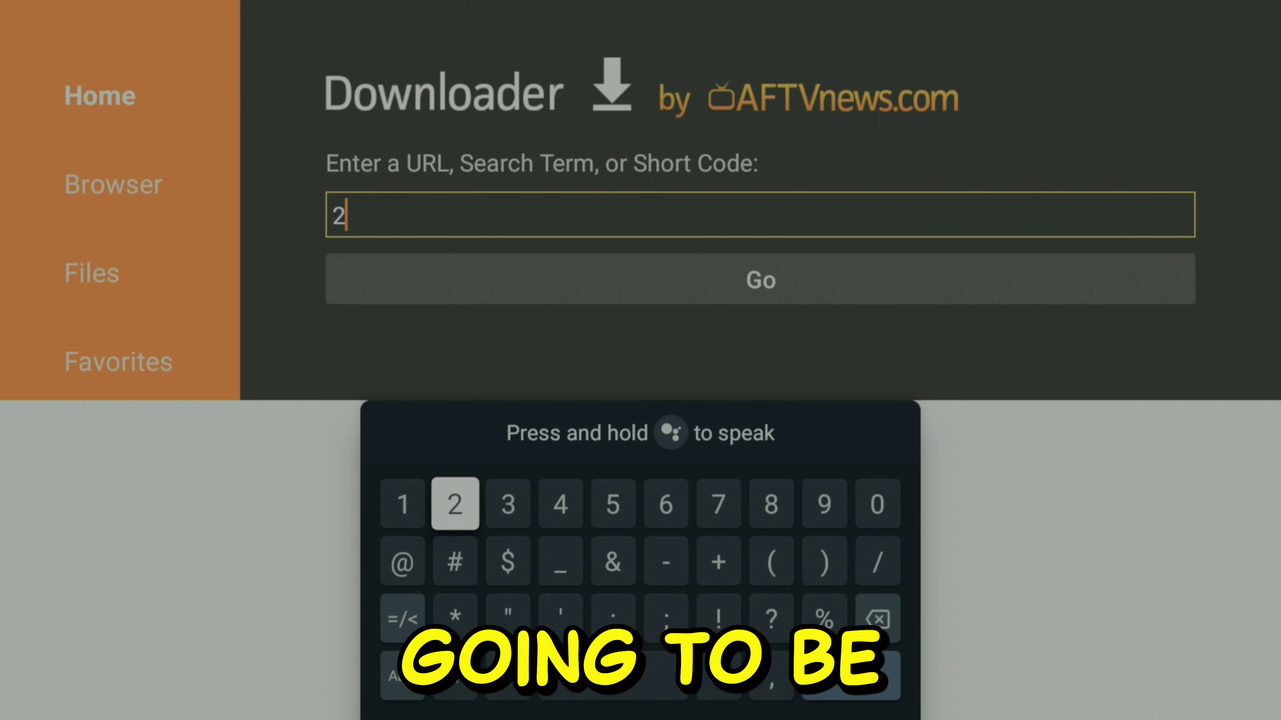
key("Right")
key("Return")
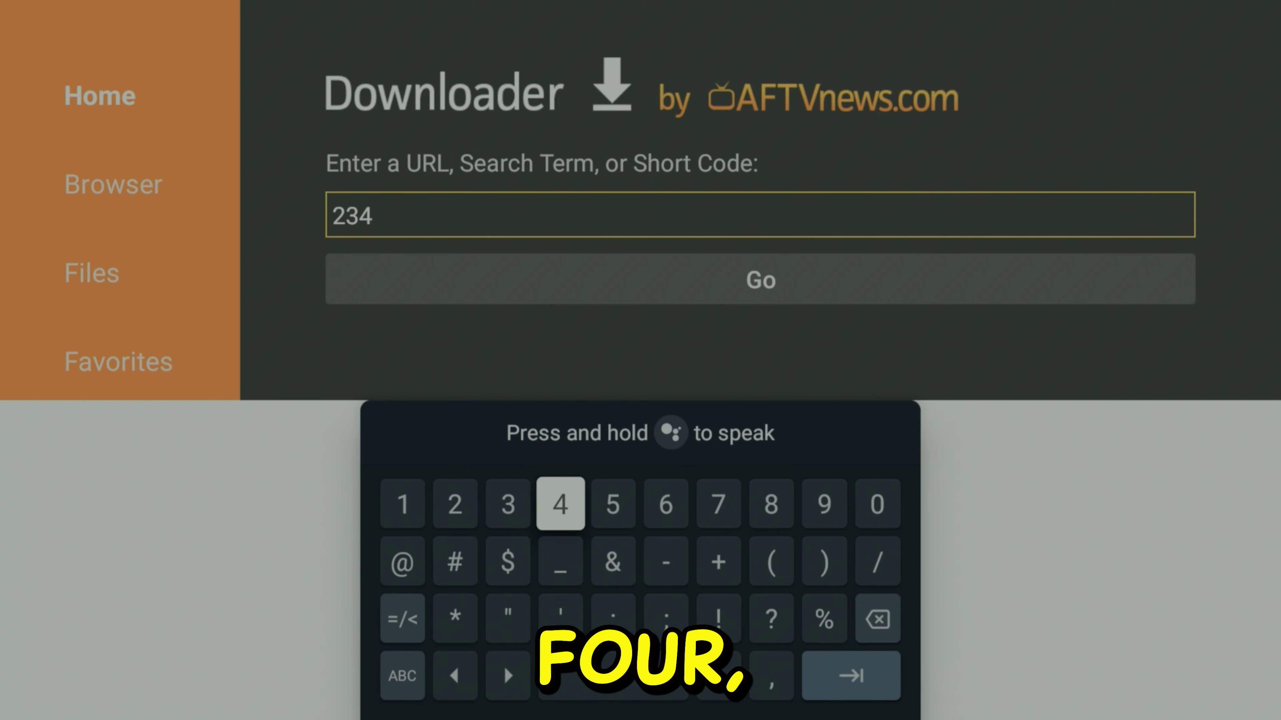
key("Right")
key("Right")
key("Right")
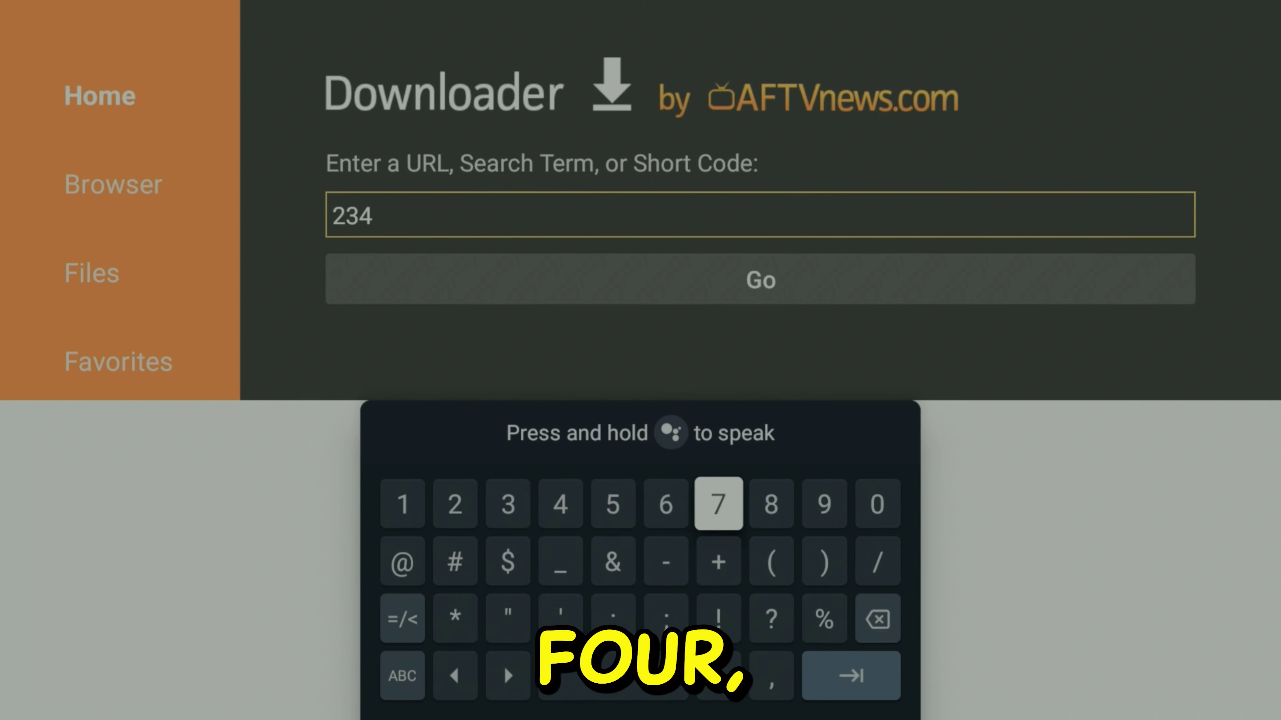
key("Return")
key("Left")
key("Left")
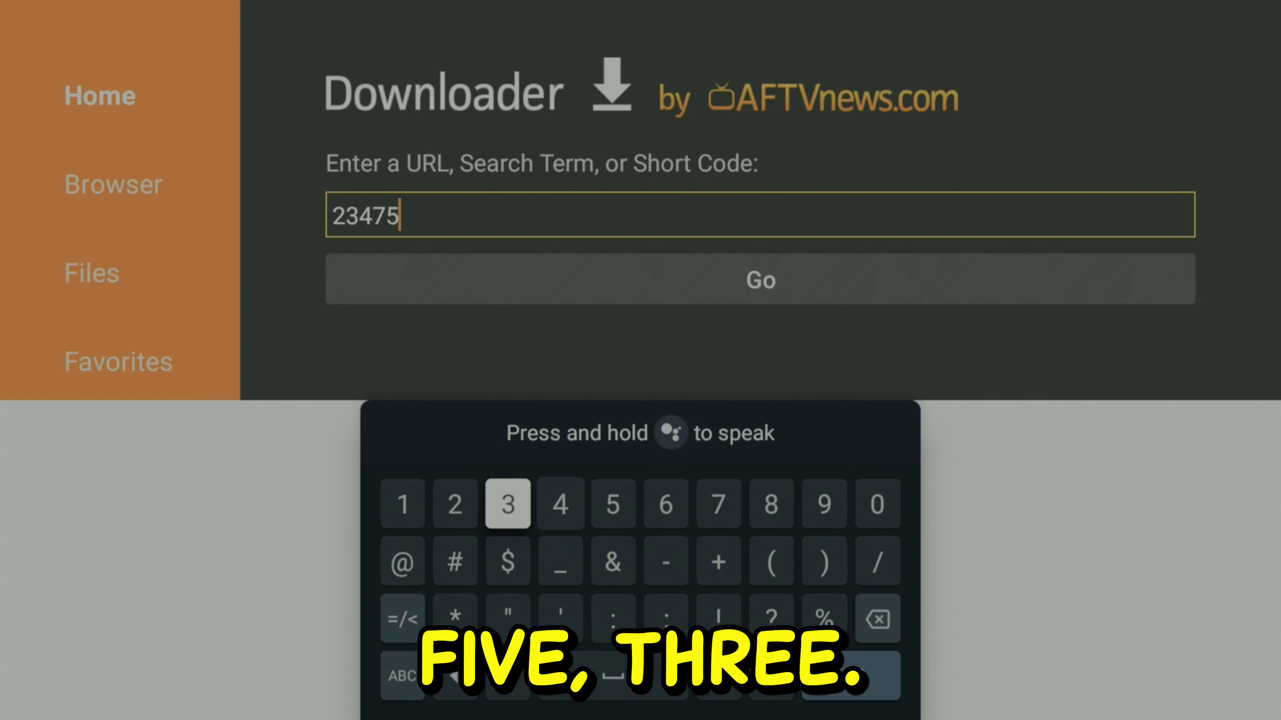
key("Right")
key("Right")
key("Right")
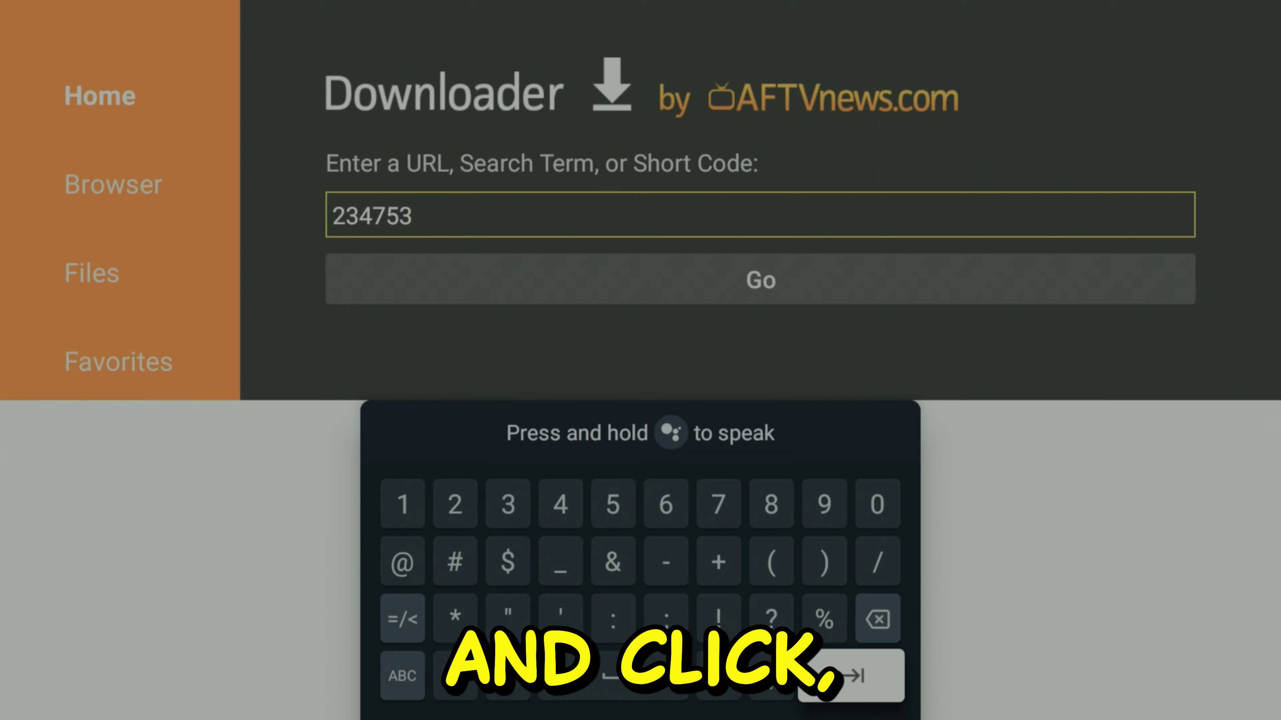
key("Return")
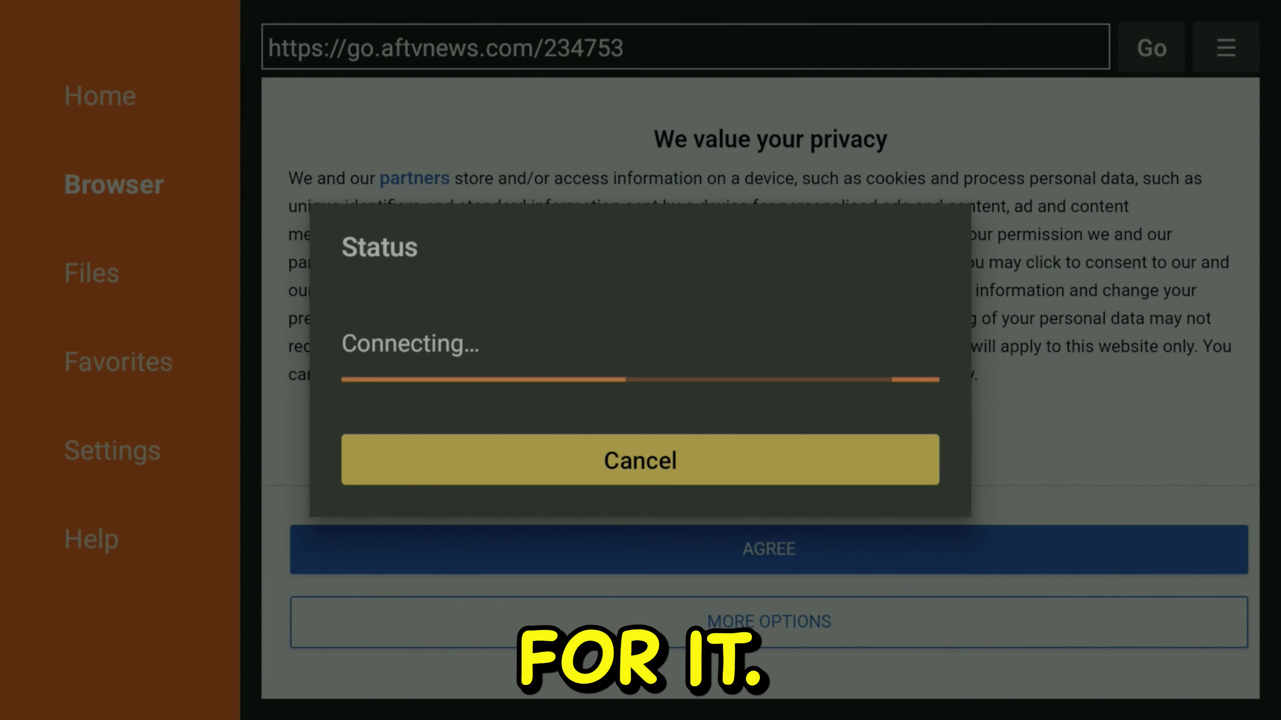
- Choose Install on the finished download from code 234753
key("Return")
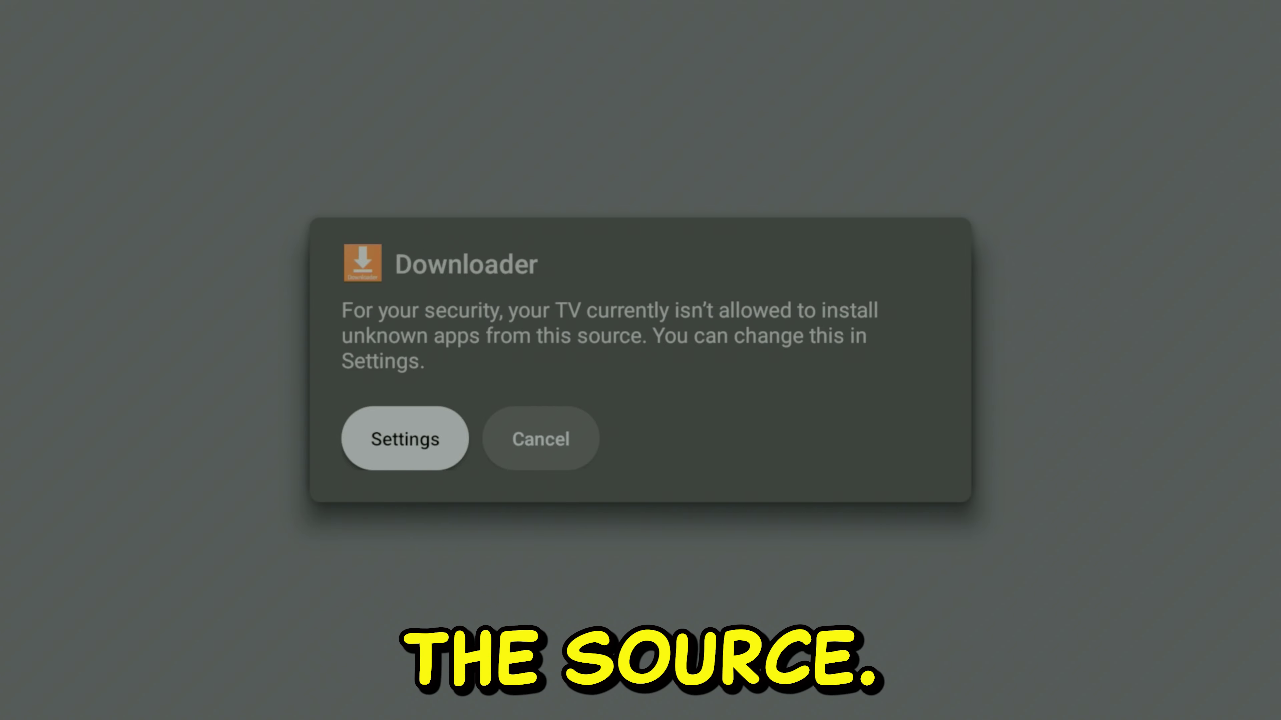
- Set Downloader to Allowed for installing unknown apps, then confirm installing Unlinked
key("Return")
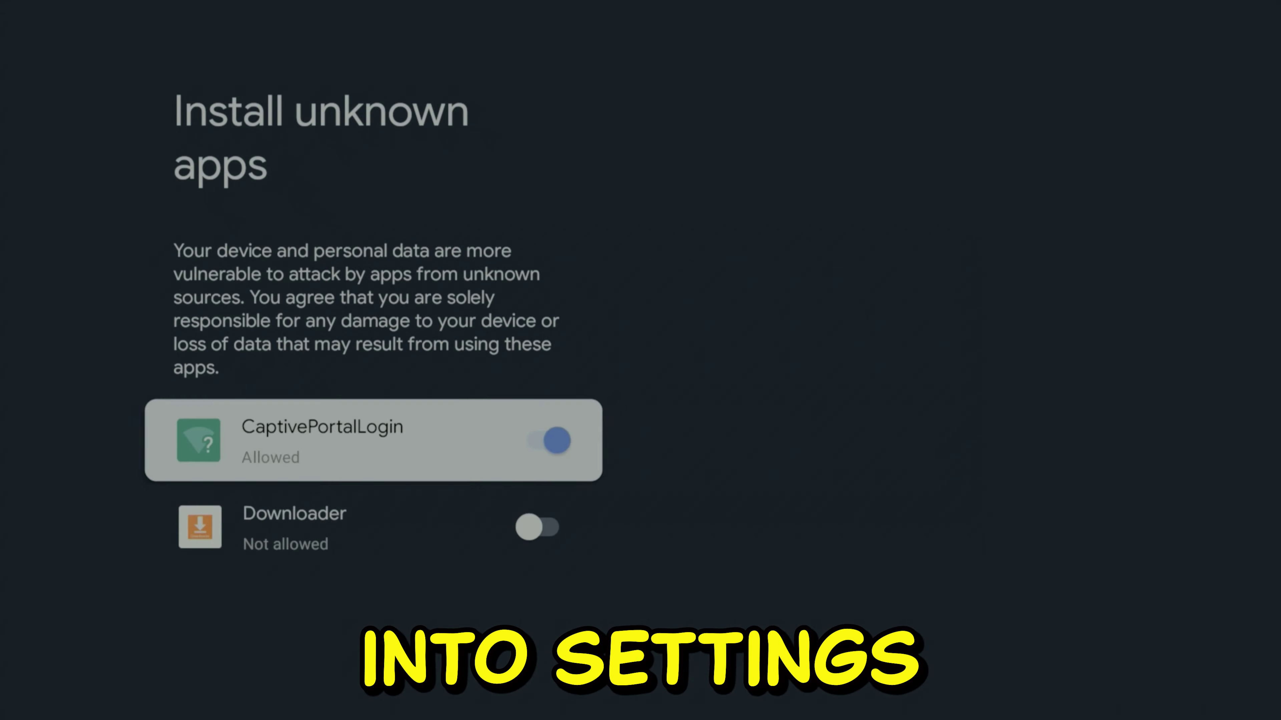
key("Down")
key("Return")
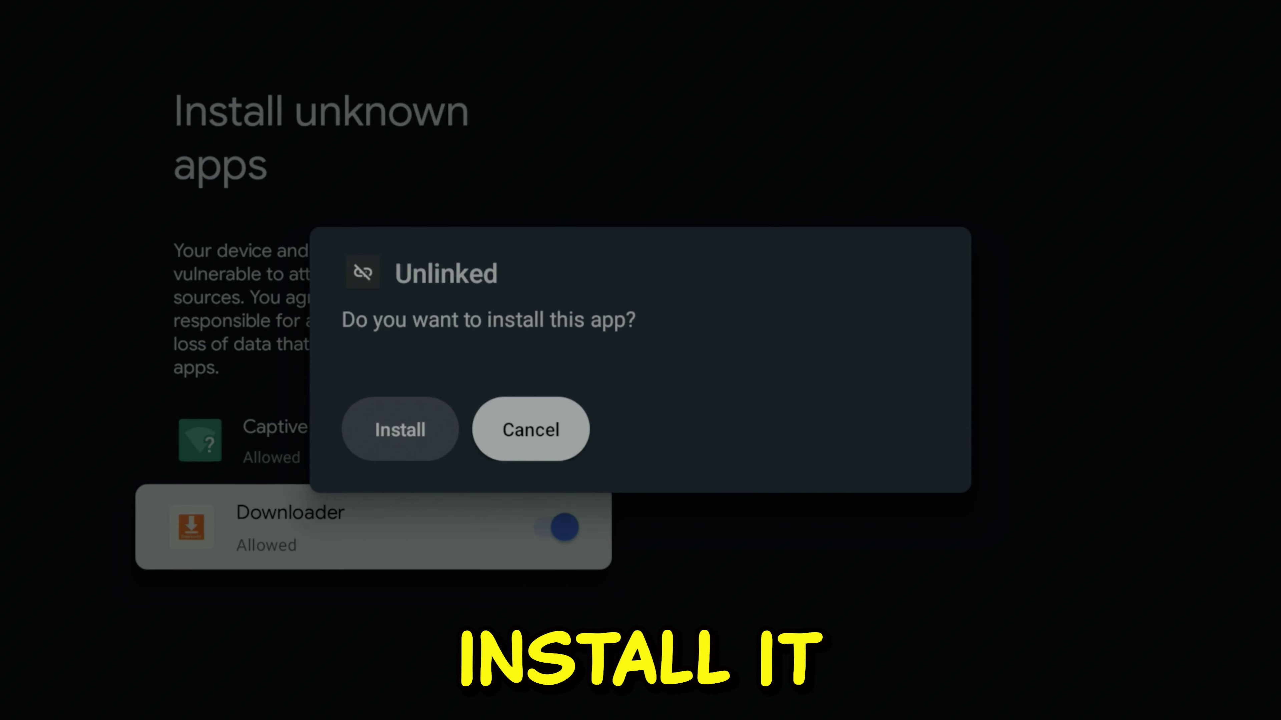
key("Left")
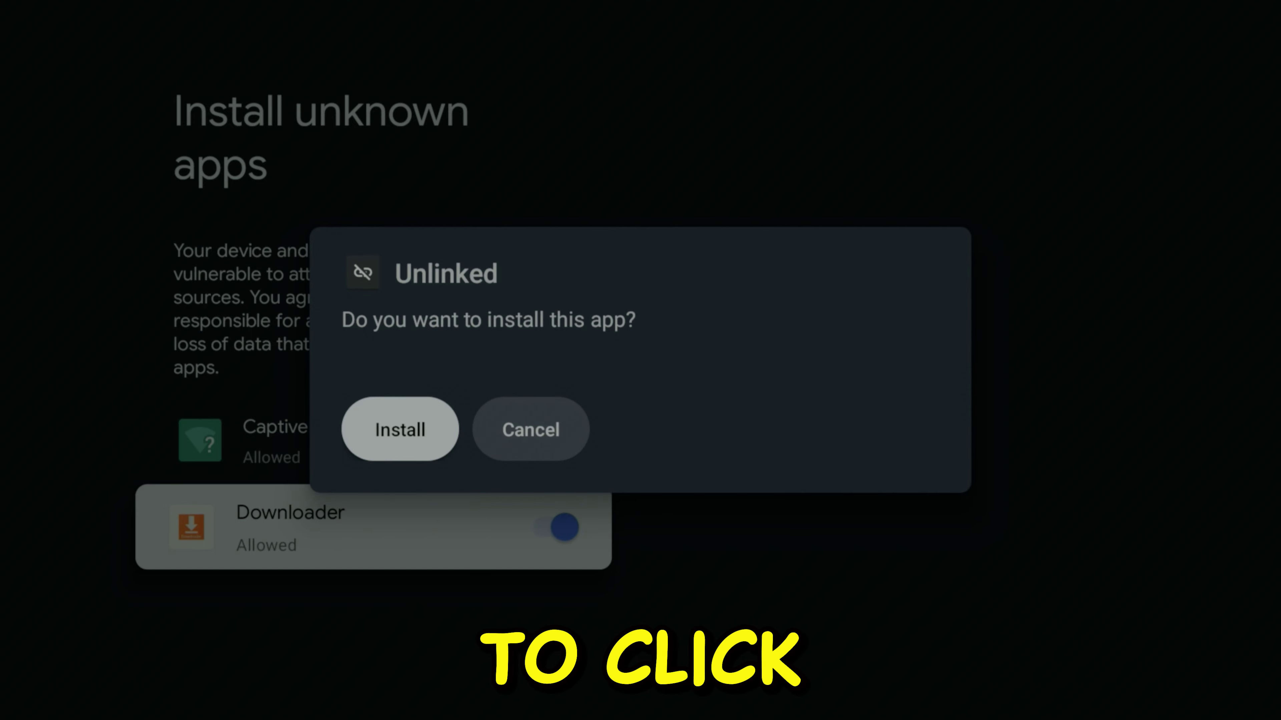
key("Return")
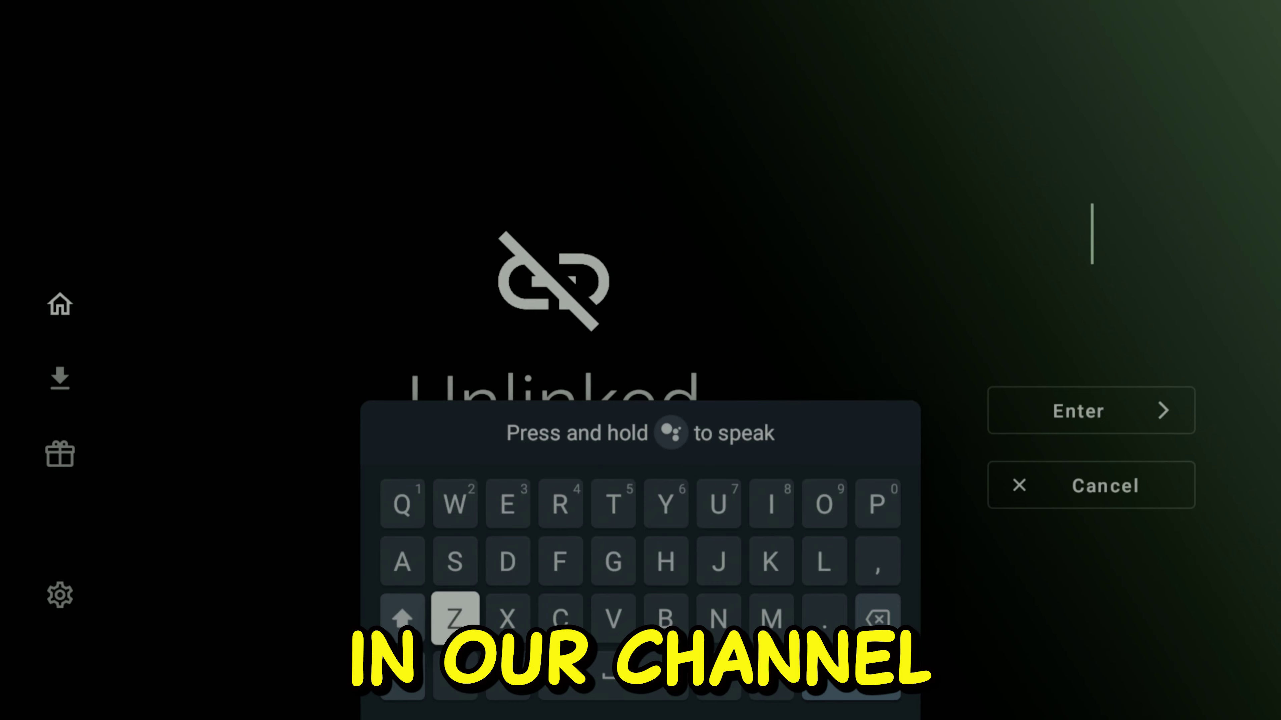
key("Return")
- Type ZINONETIC letter by letter into Unlinked's library code field with the on-screen keyboard
key("Right")
key("Right")
key("Right")
key("Right")
key("Up")
key("Up")
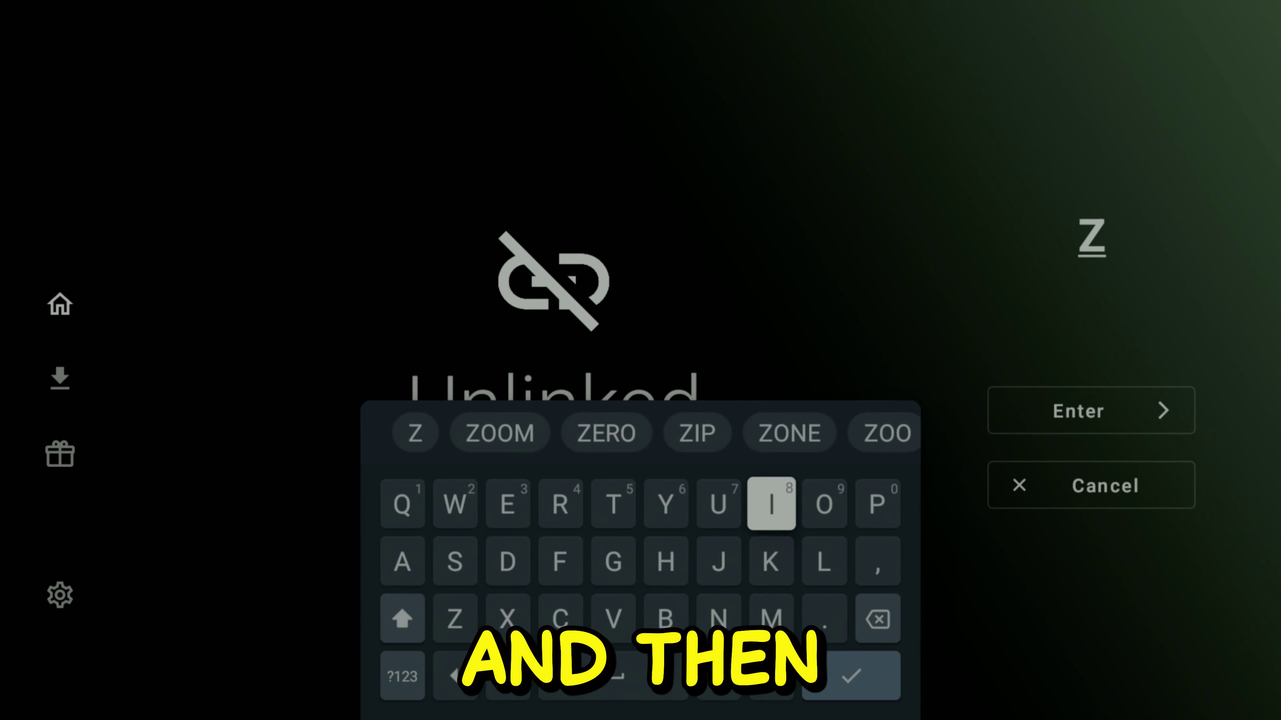
key("Return")
key("Left")
key("Left")
key("Right")
key("Down")
key("Return")
key("Right")
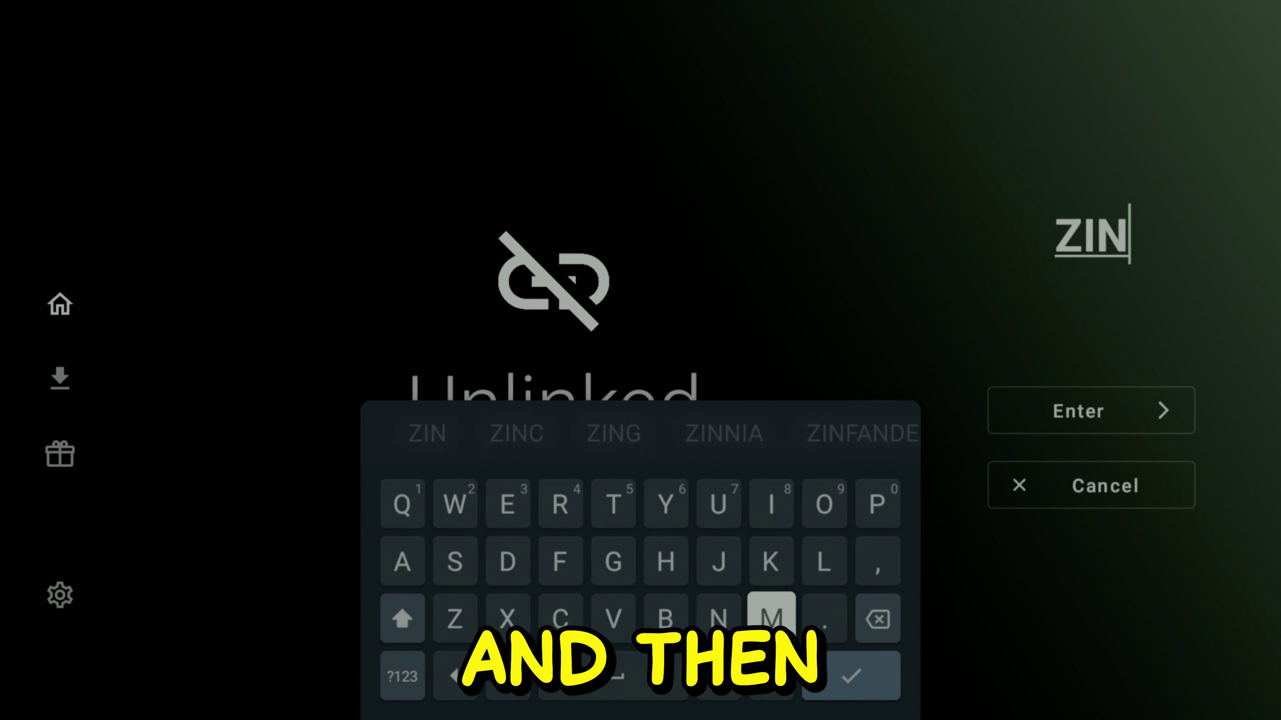
key("Right")
key("Up")
key("Up")
key("Return")
key("Left")
key("Left")
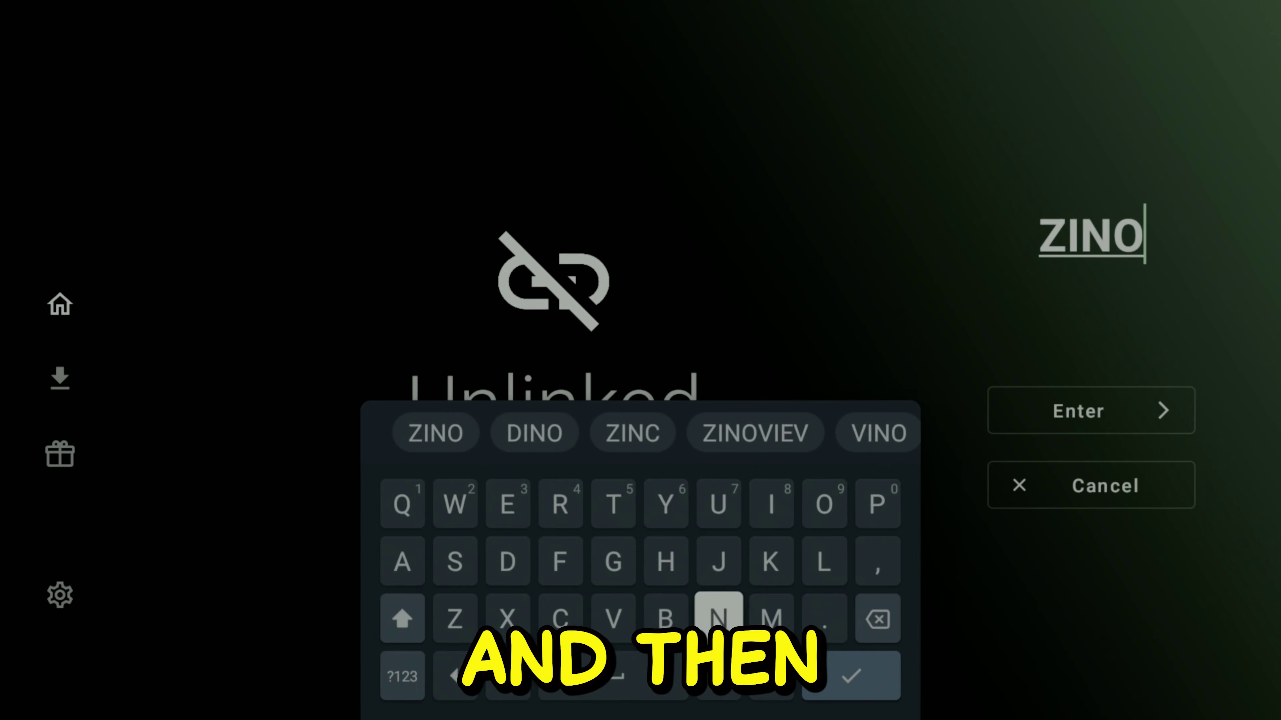
key("Return")
key("Left")
key("Left")
key("Left")
key("Return")
key("Right")
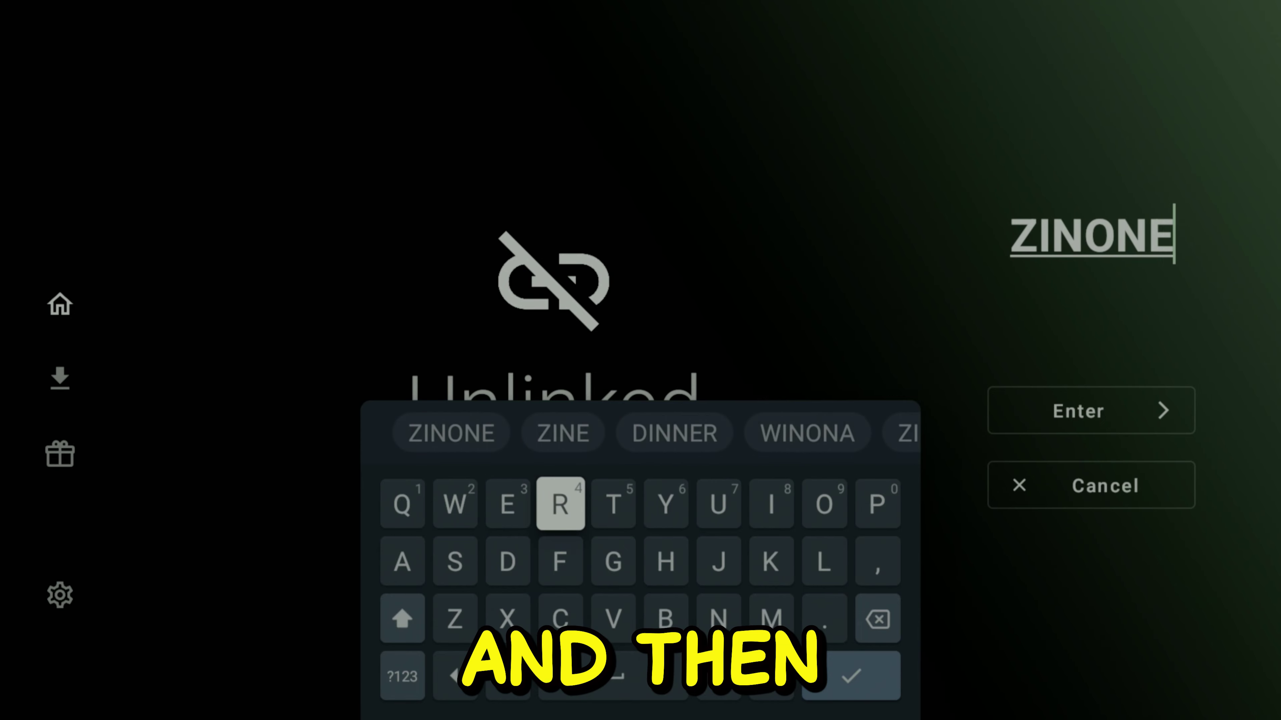
key("Return")
key("Right")
key("Right")
key("Right")
key("Return")
key("Down")
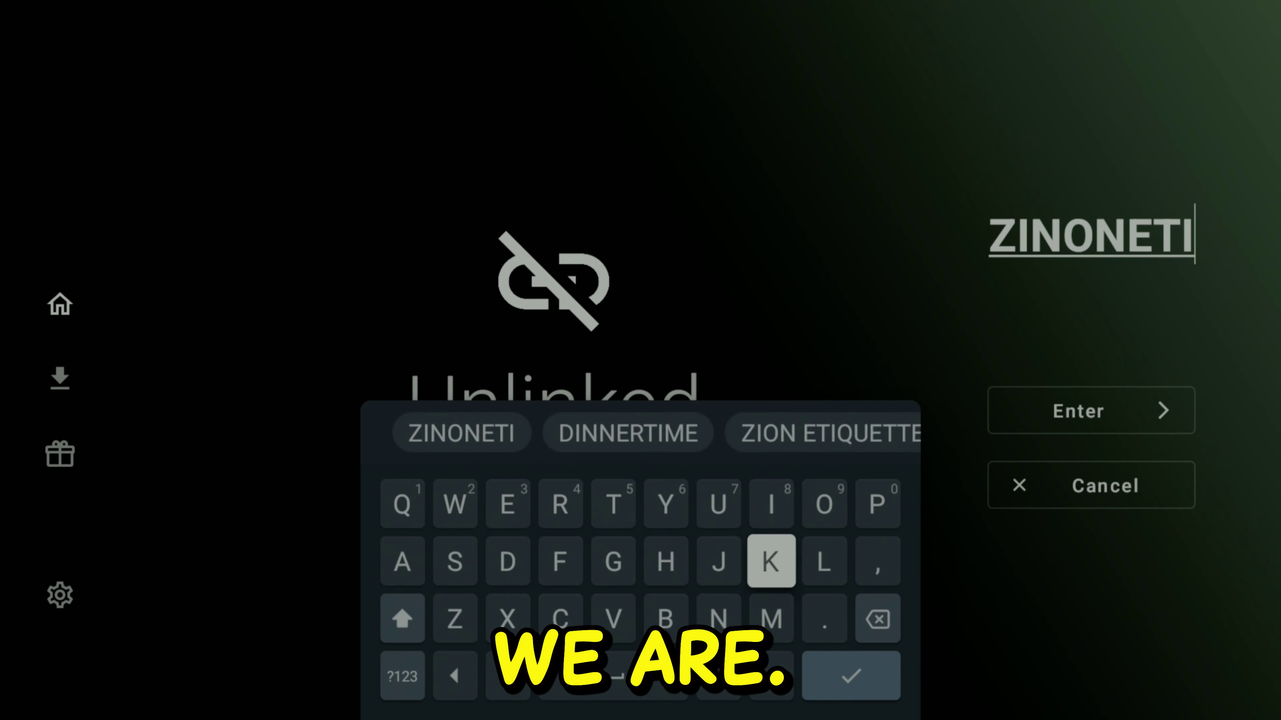
key("Return")
key("Down")
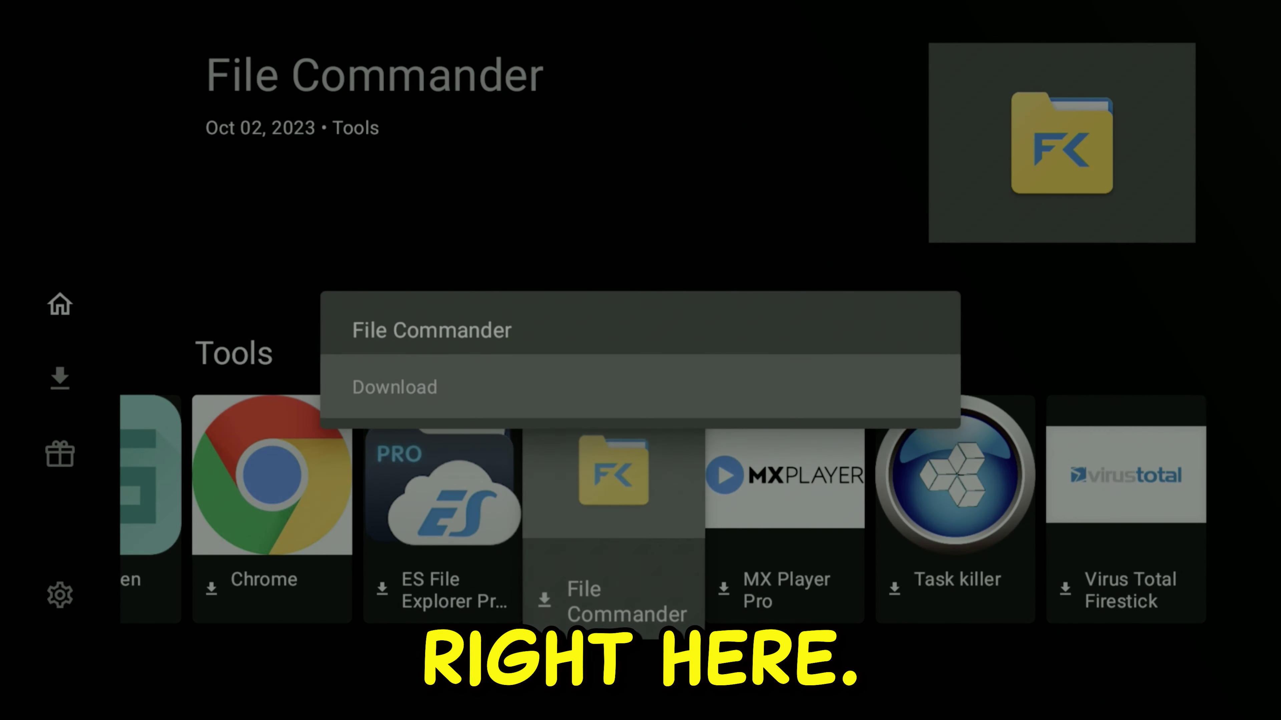
key("Return")
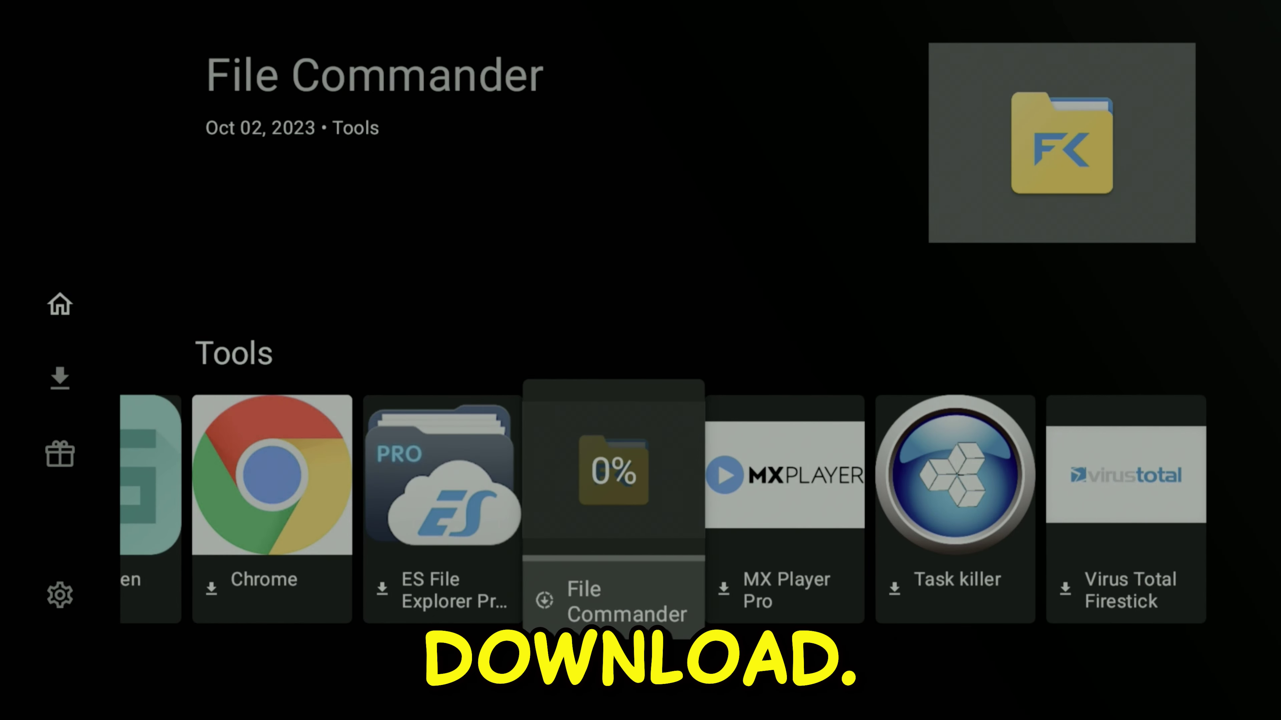
- Download File Commander from the Tools row, allow Unlinked unknown-app installs, and return to its install prompt
key("Return")
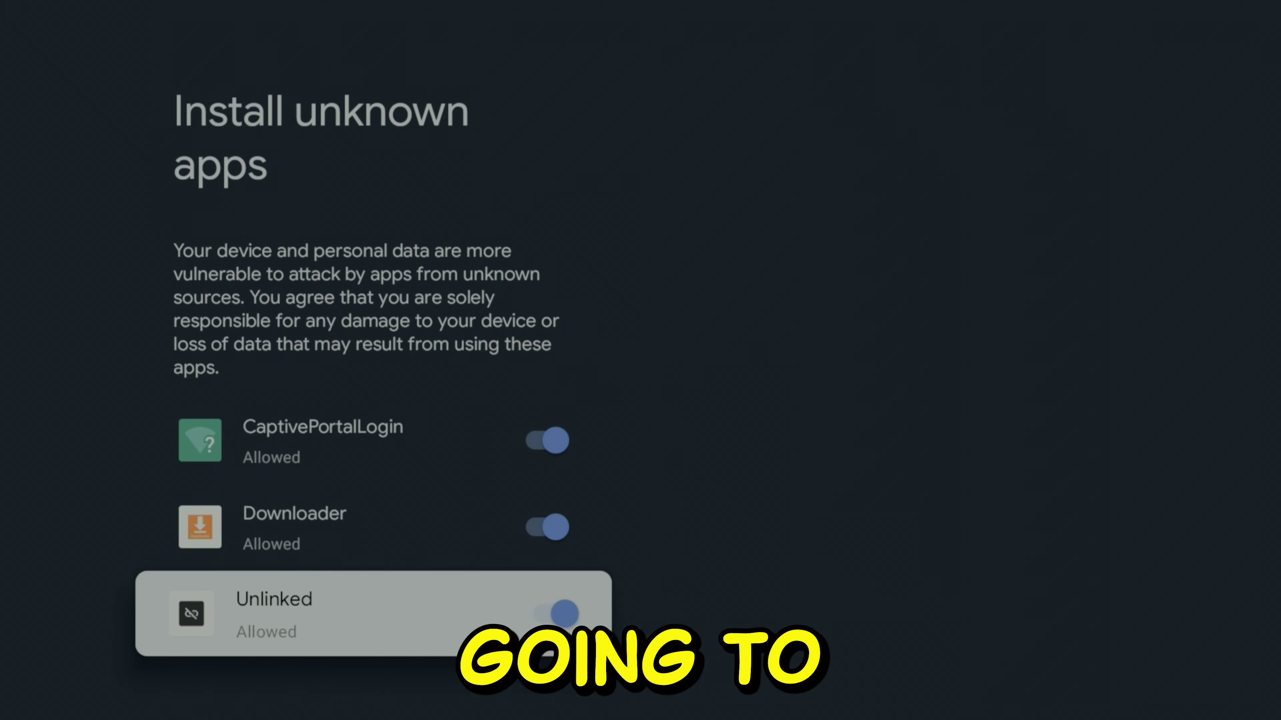
key("Escape")
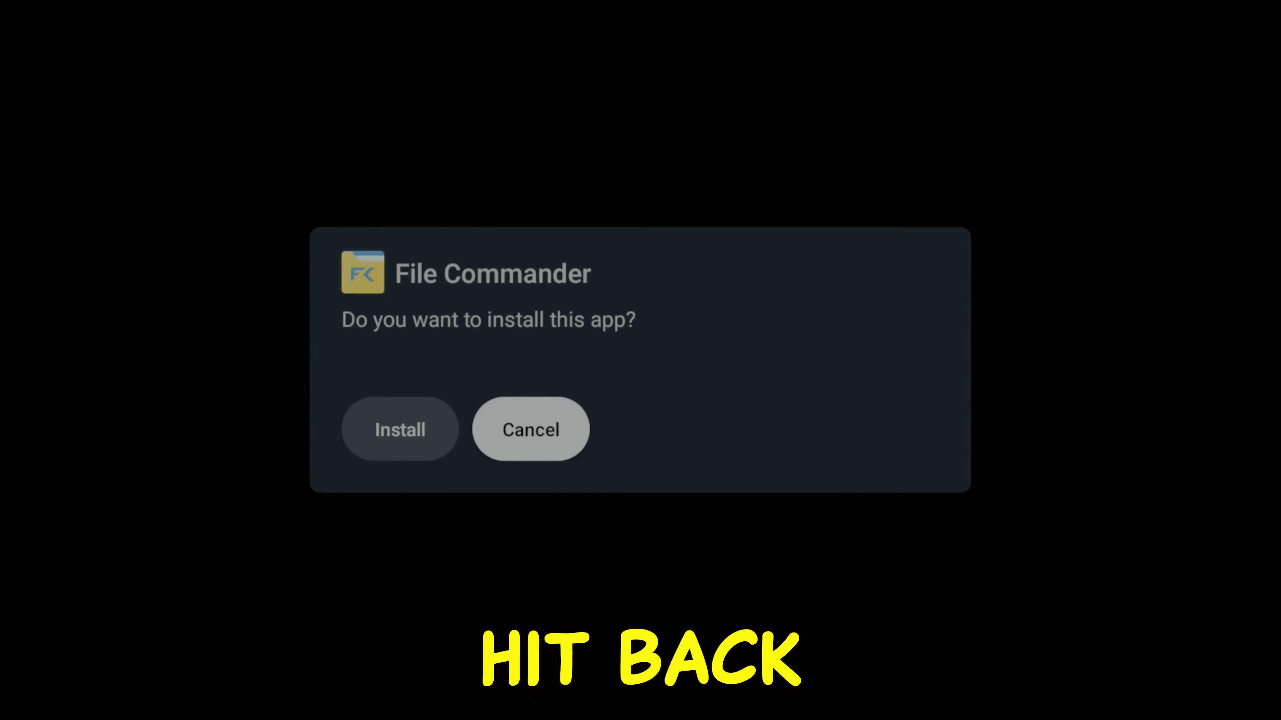